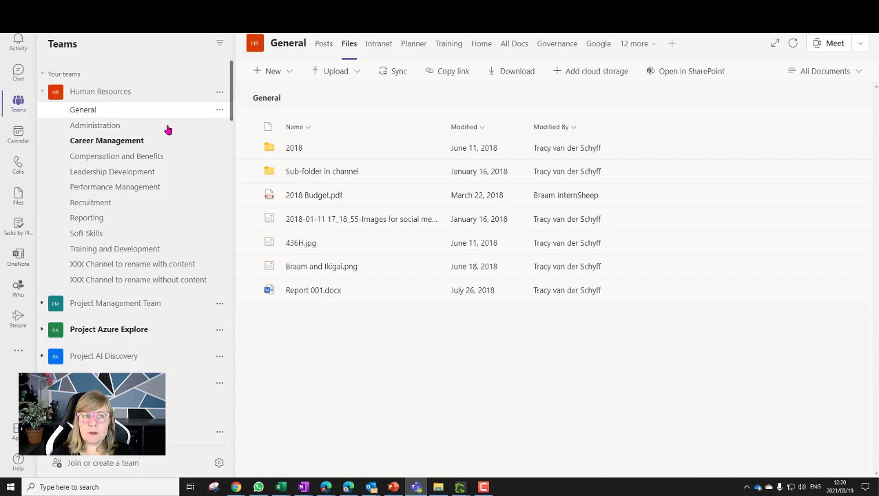
# Step: Look through the General channel's files, its 2018 folder and the channel's posts in the Human Resources team
pyautogui.click(107, 116)
pyautogui.click(350, 44)
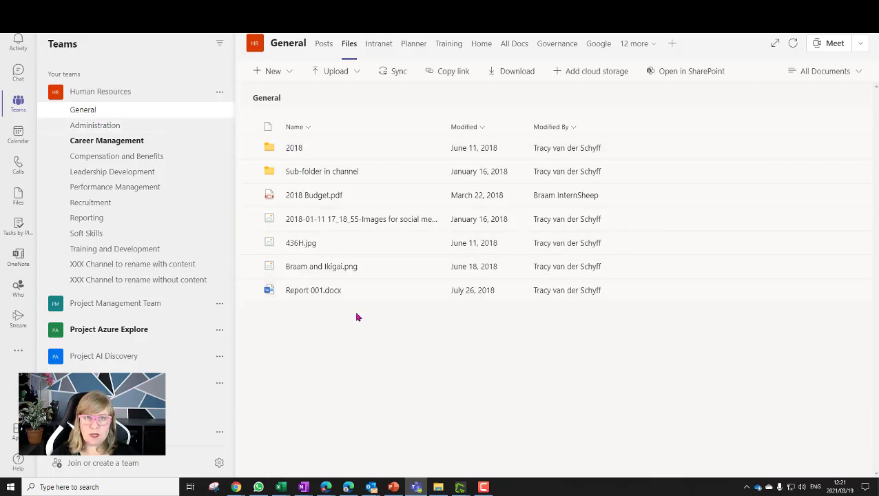
pyautogui.click(294, 148)
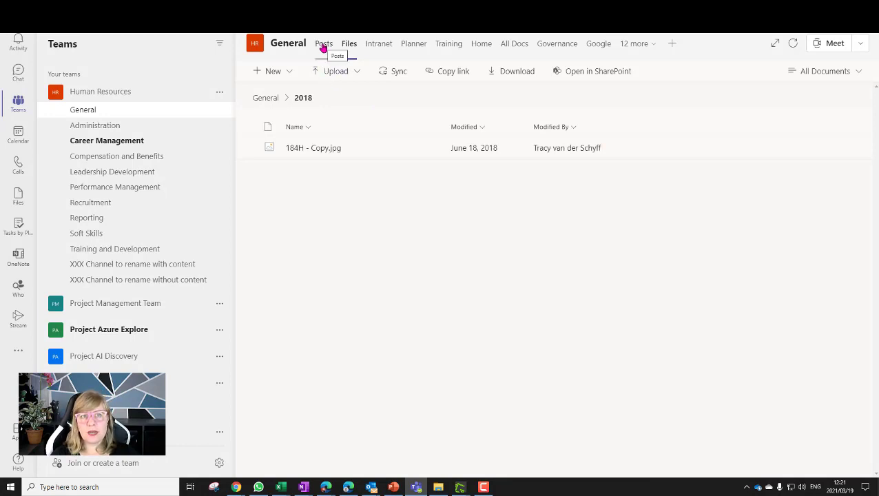
pyautogui.click(323, 45)
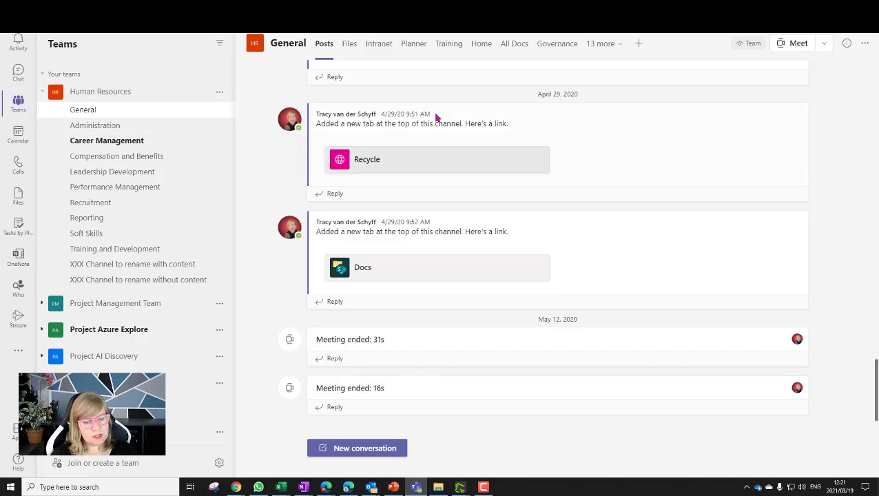
# Step: Arrange the Teams window and the Chrome window showing the Human Resources SharePoint documents side by side
pyautogui.press('super+Left')
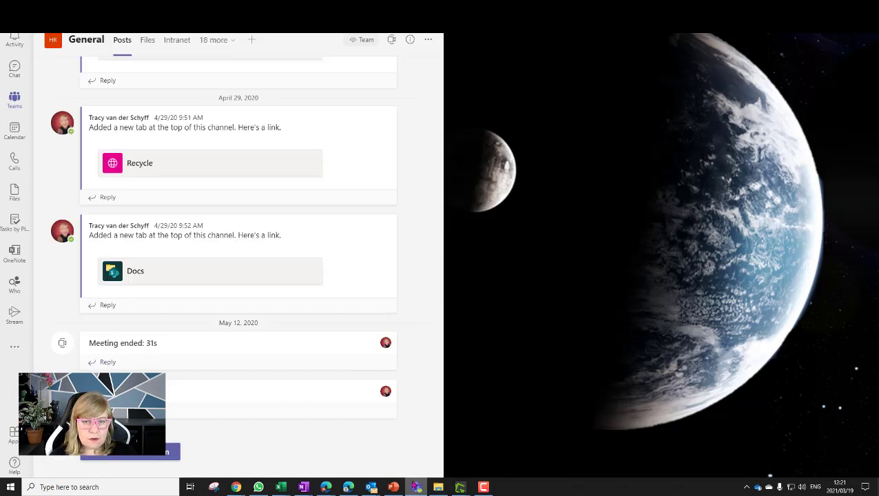
pyautogui.moveTo(235, 487)
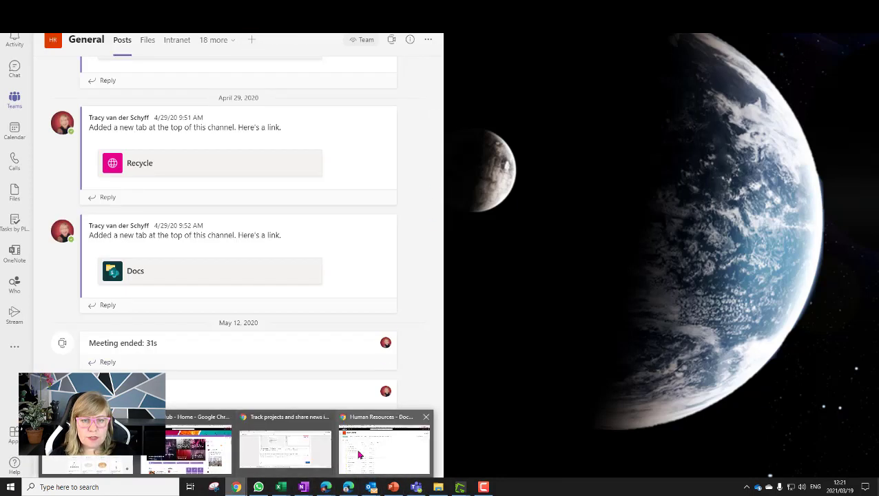
pyautogui.click(384, 449)
pyautogui.press('super+Right')
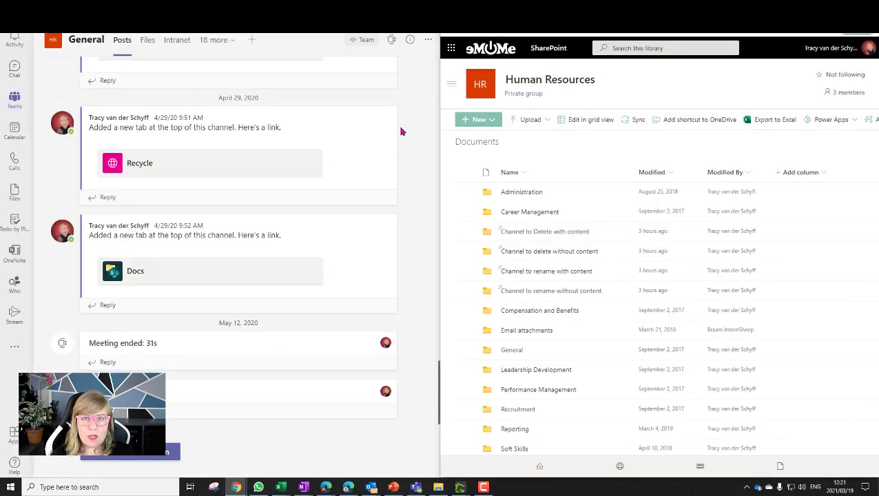
# Step: Show the files of the Reporting channel in the Human Resources team in Teams
pyautogui.click(93, 55)
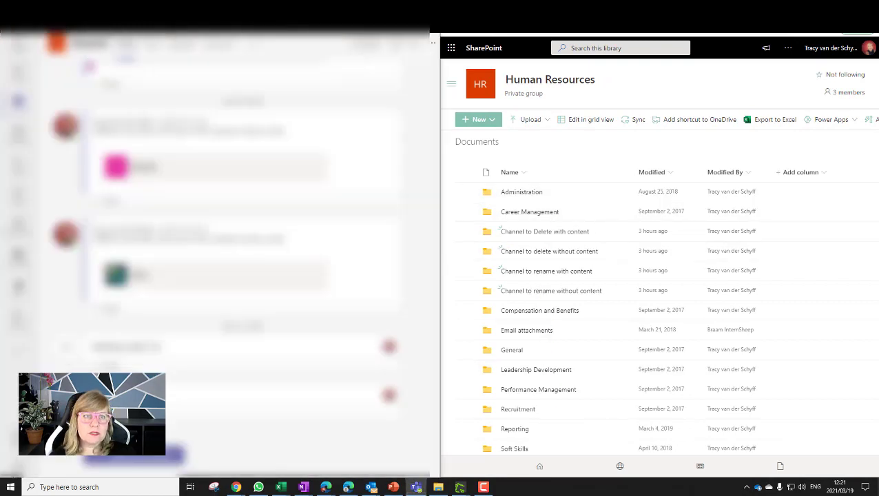
pyautogui.click(18, 104)
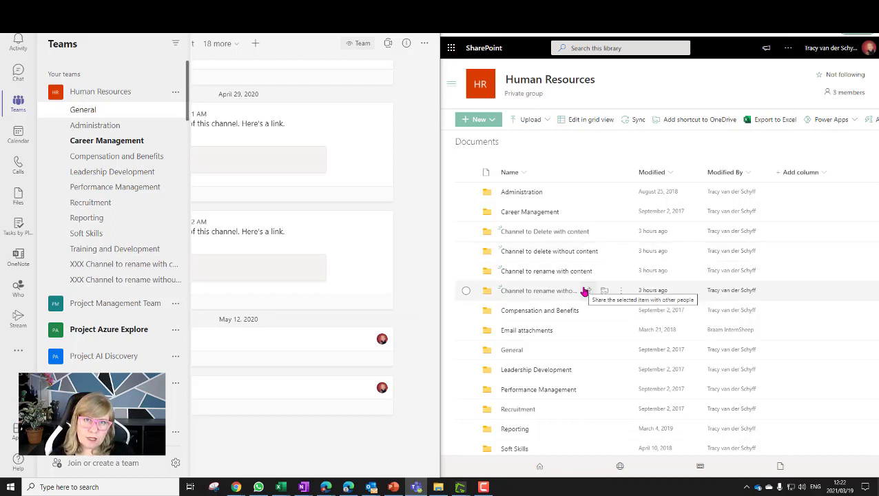
pyautogui.click(88, 218)
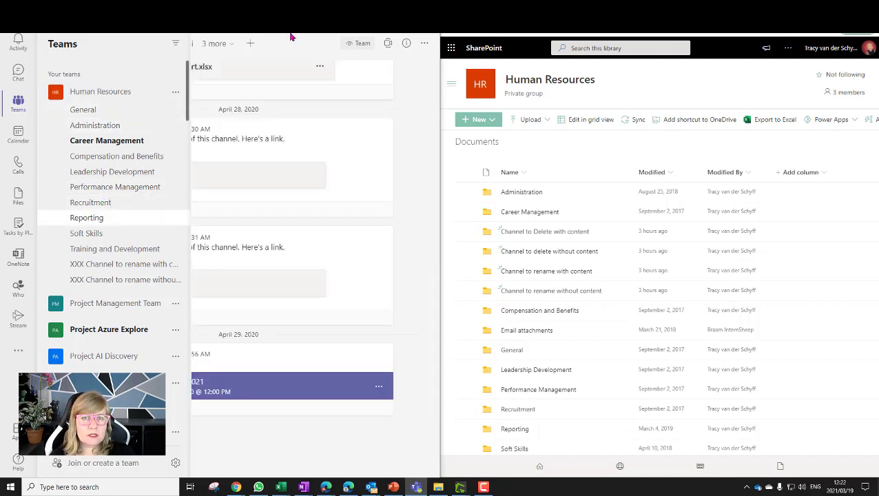
pyautogui.click(174, 46)
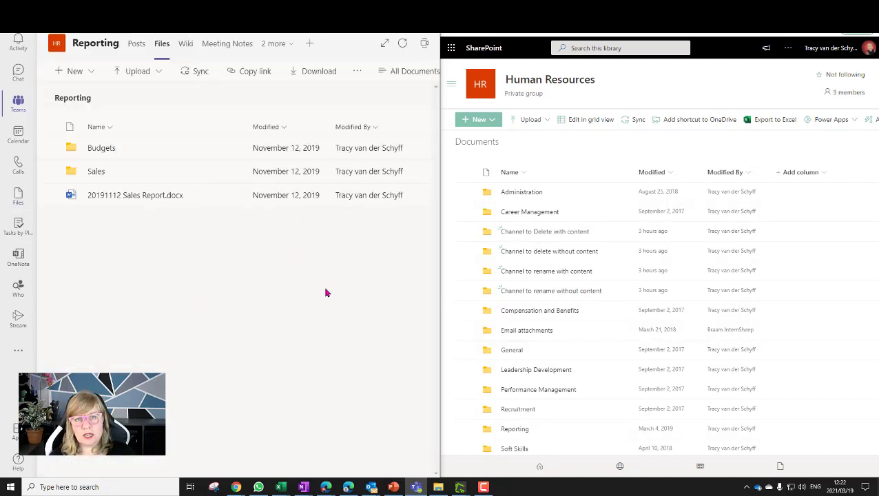
# Step: Compare the options offered for all three Reporting items selected together with those for the Budgets folder alone
pyautogui.moveTo(53, 149)
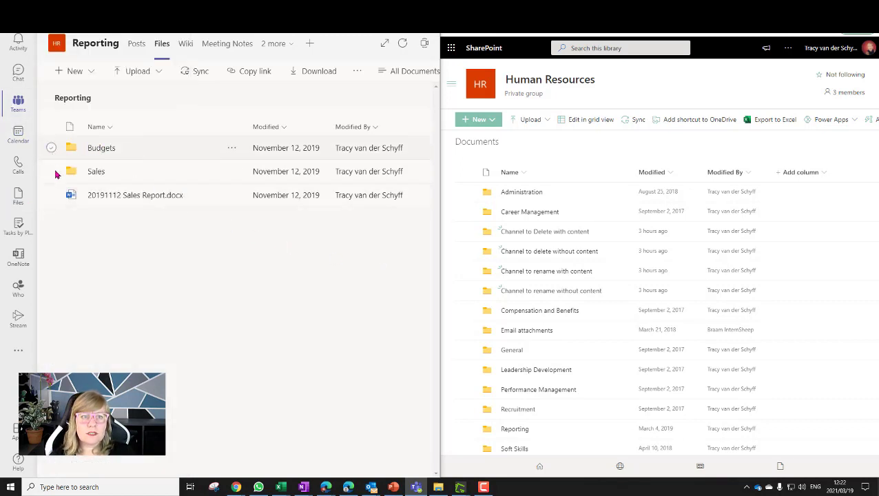
pyautogui.click(51, 148)
pyautogui.click(52, 170)
pyautogui.click(52, 194)
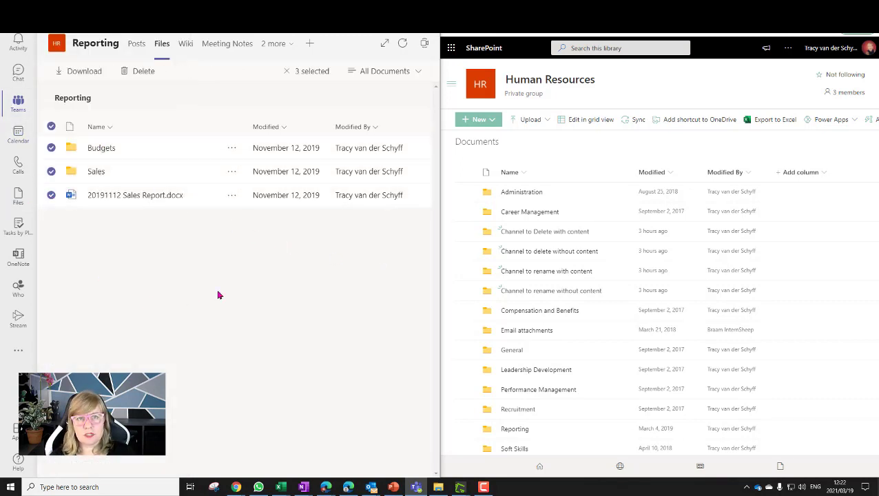
pyautogui.click(230, 148)
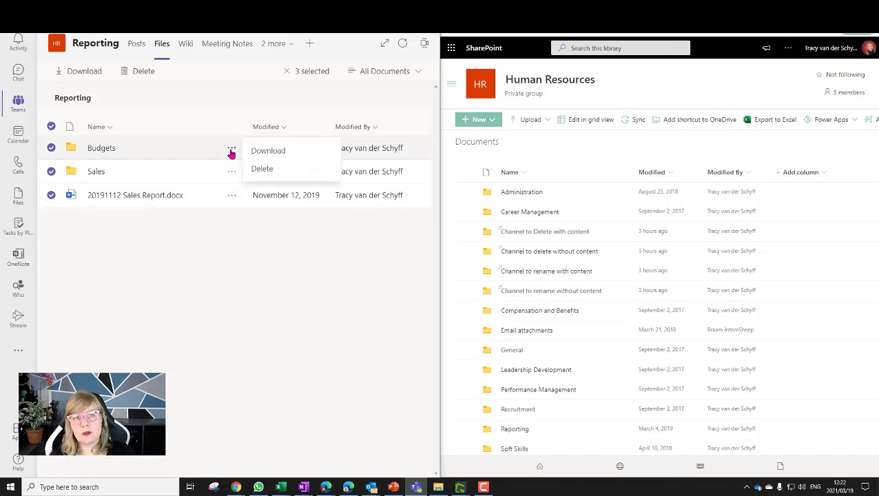
pyautogui.click(227, 249)
pyautogui.click(52, 148)
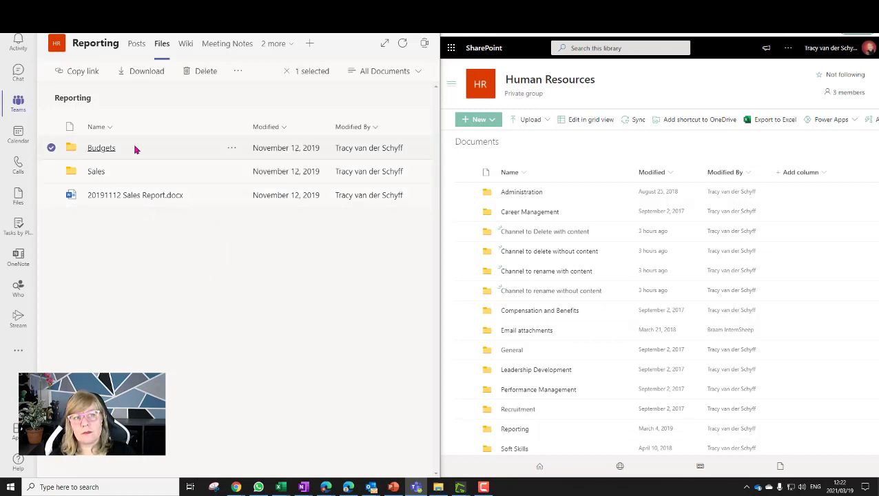
pyautogui.click(232, 148)
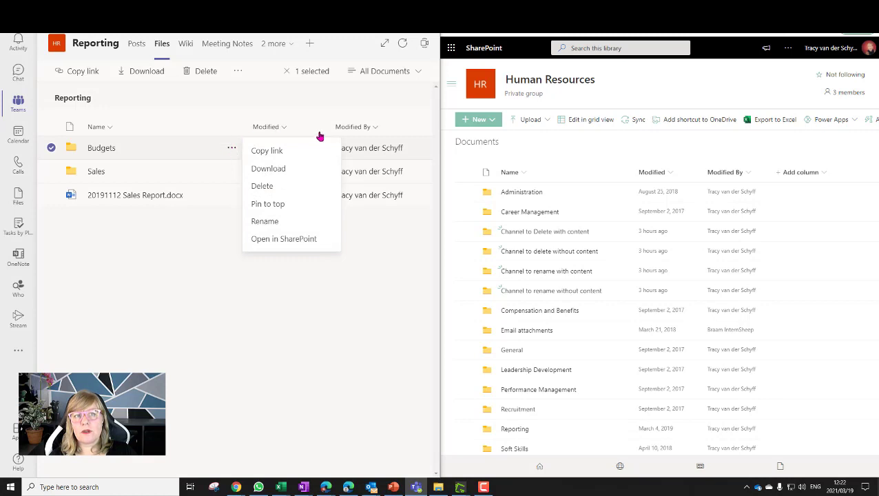
# Step: Widen the Teams window and show the additional options for only 20191112 Sales Report.docx
pyautogui.moveTo(439, 135); pyautogui.dragTo(725, 122)
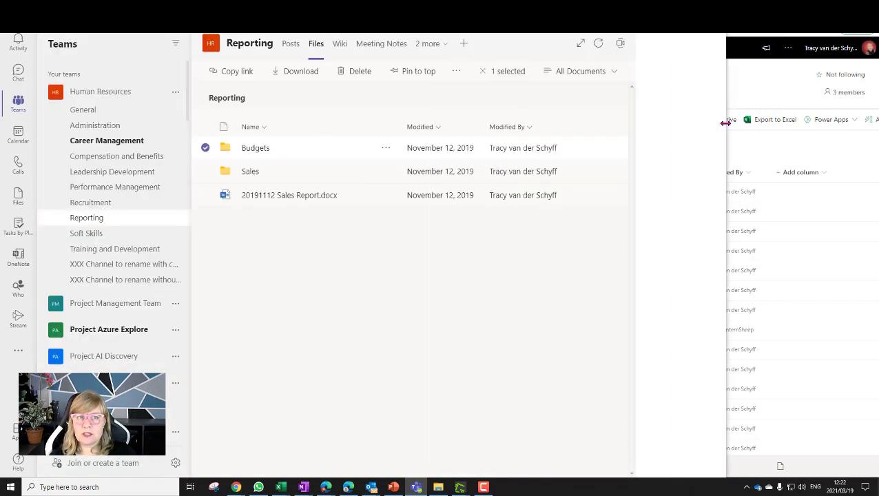
pyautogui.click(516, 73)
pyautogui.click(207, 148)
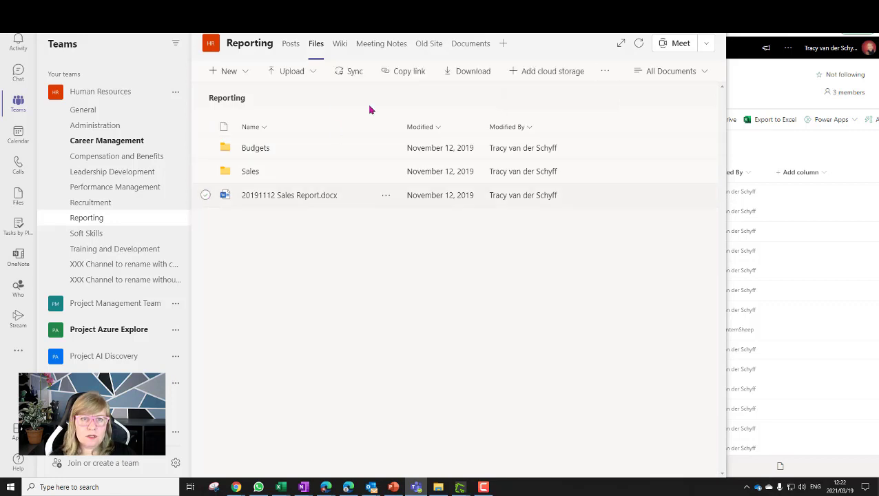
pyautogui.click(205, 195)
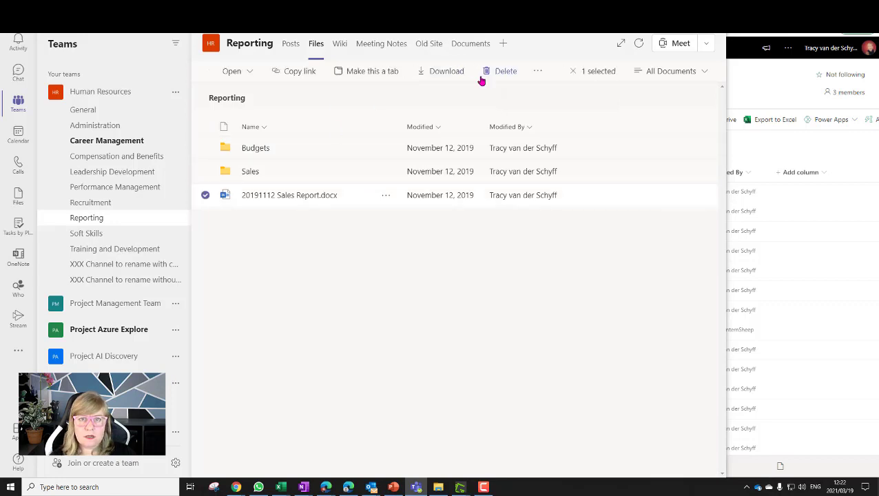
pyautogui.click(537, 72)
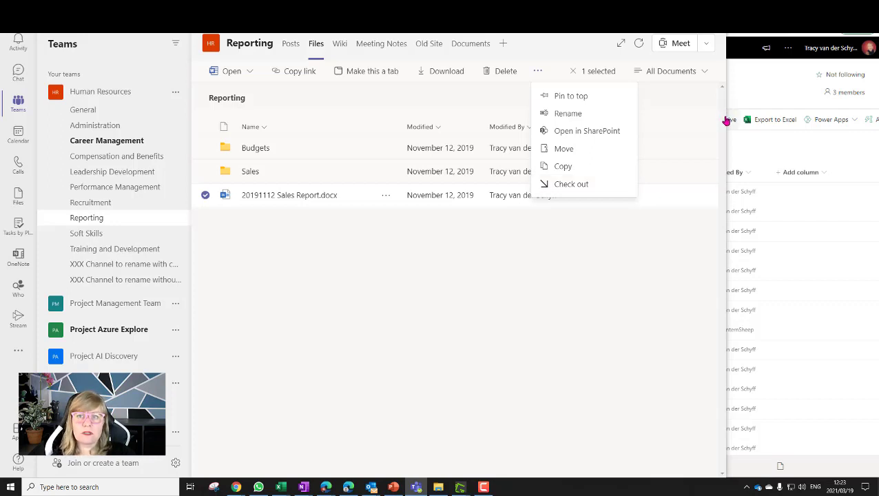
# Step: Restore the even split between Teams and SharePoint and return to the Reporting channel's files
pyautogui.moveTo(727, 121); pyautogui.dragTo(439, 138)
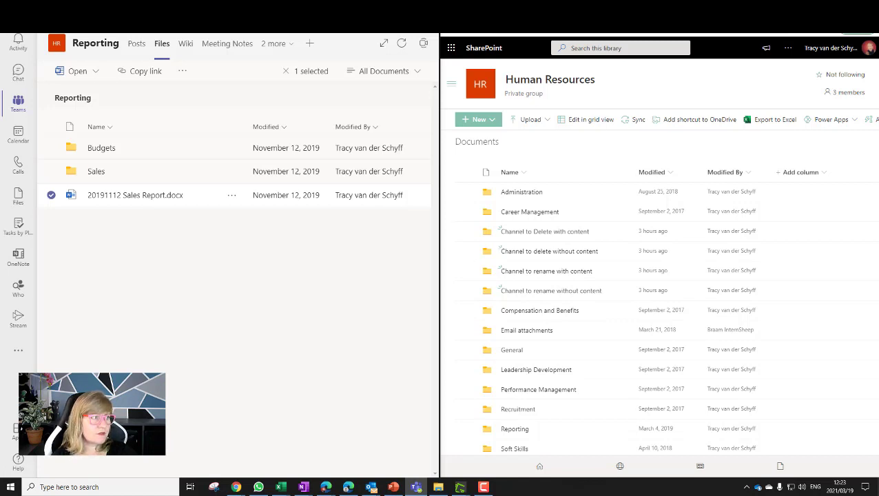
pyautogui.click(19, 104)
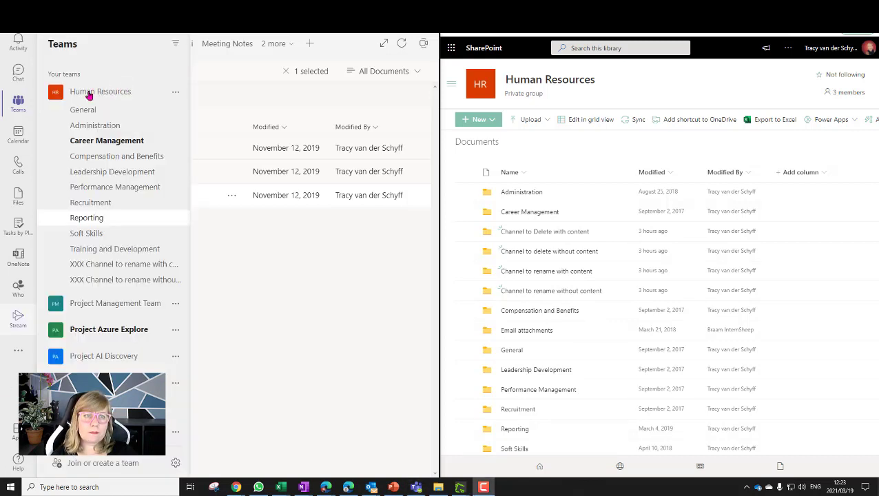
pyautogui.click(131, 216)
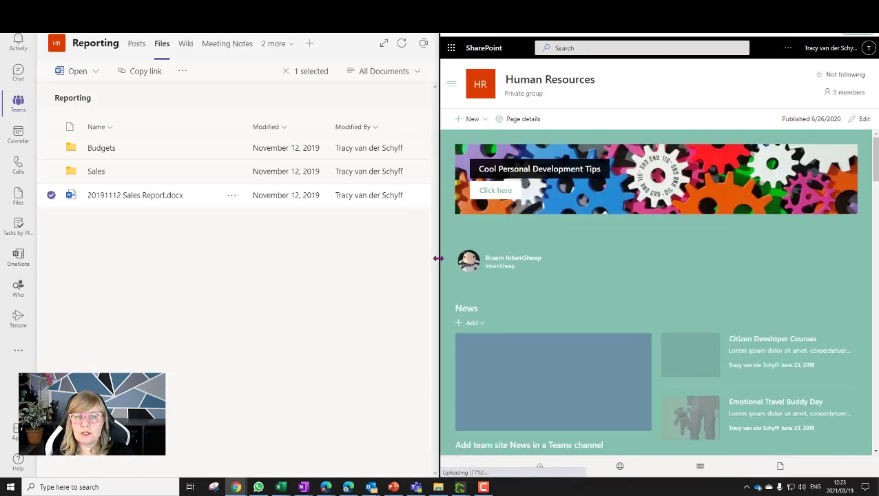
# Step: Look over the Human Resources SharePoint home page in a widened window, and restore the even split with Teams
pyautogui.moveTo(435, 255); pyautogui.dragTo(43, 255)
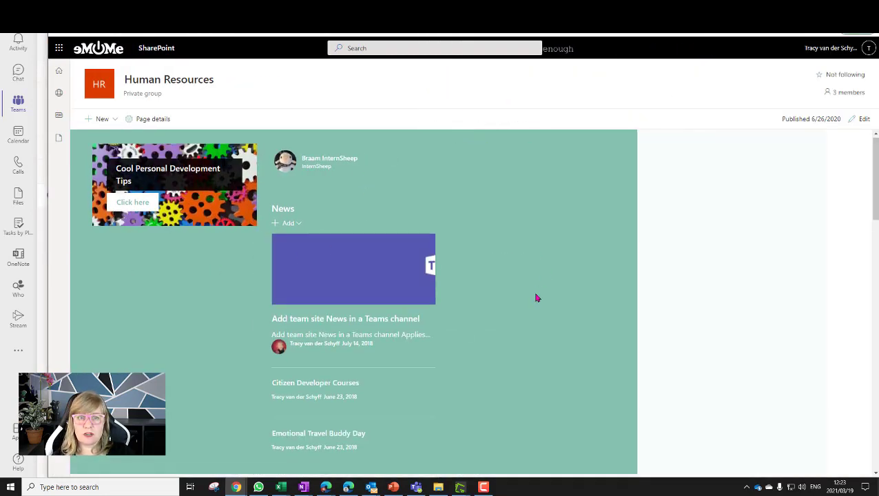
pyautogui.scroll(-10, 535, 298)
pyautogui.scroll(10, 188, 178)
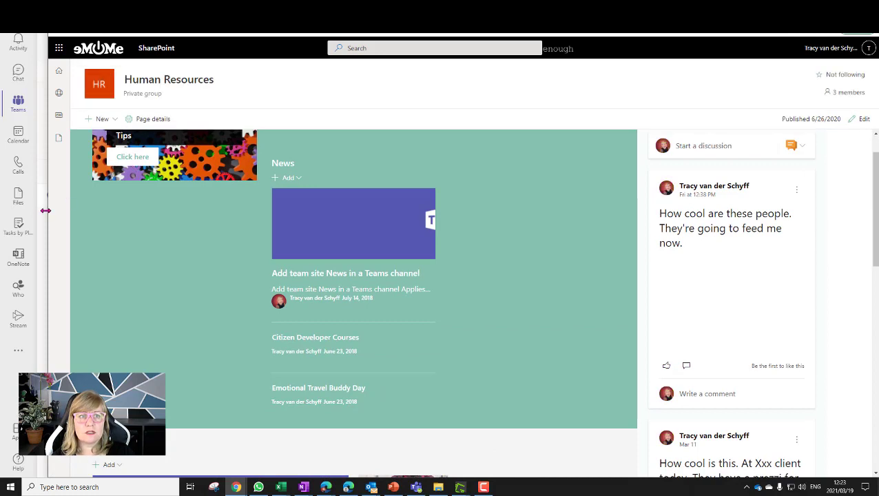
pyautogui.moveTo(46, 210); pyautogui.dragTo(439, 208)
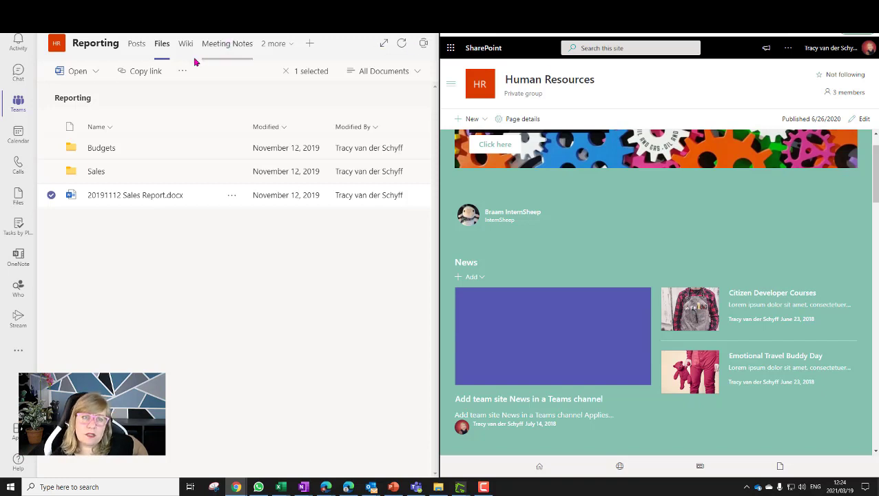
# Step: Reopen the Reporting channel from the team list so its files show with nothing selected
pyautogui.click(18, 103)
pyautogui.click(19, 105)
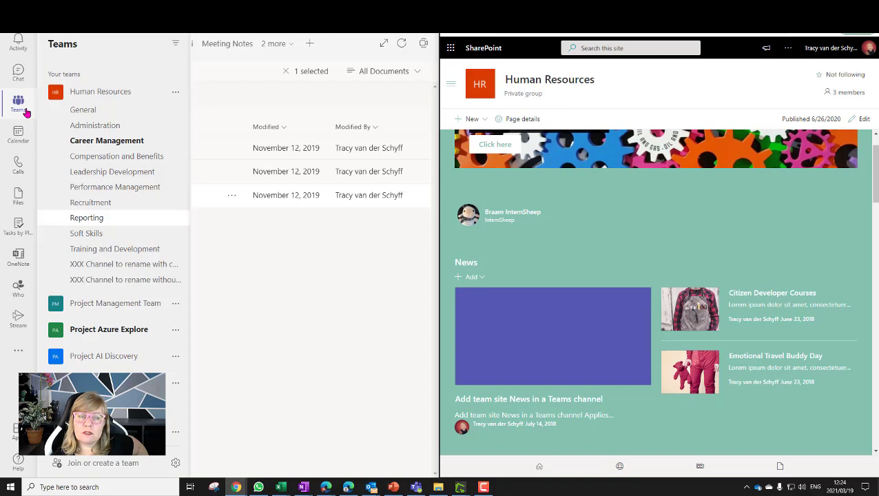
pyautogui.click(141, 217)
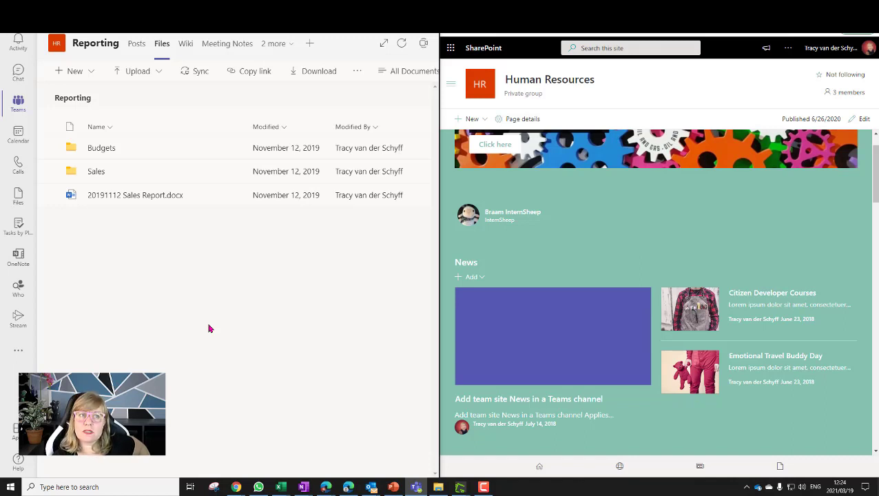
# Step: Open the Human Resources team's management page in a full-size window to view its owners, members and guests, and settings
pyautogui.click(13, 107)
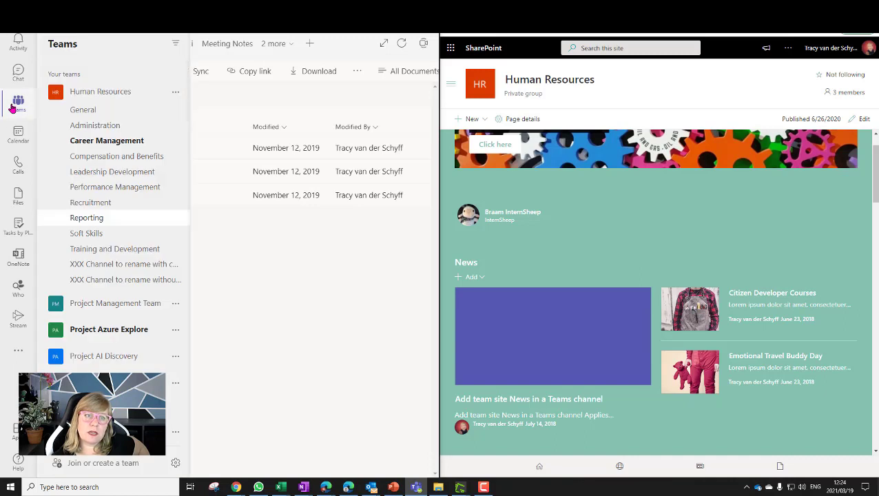
pyautogui.click(176, 91)
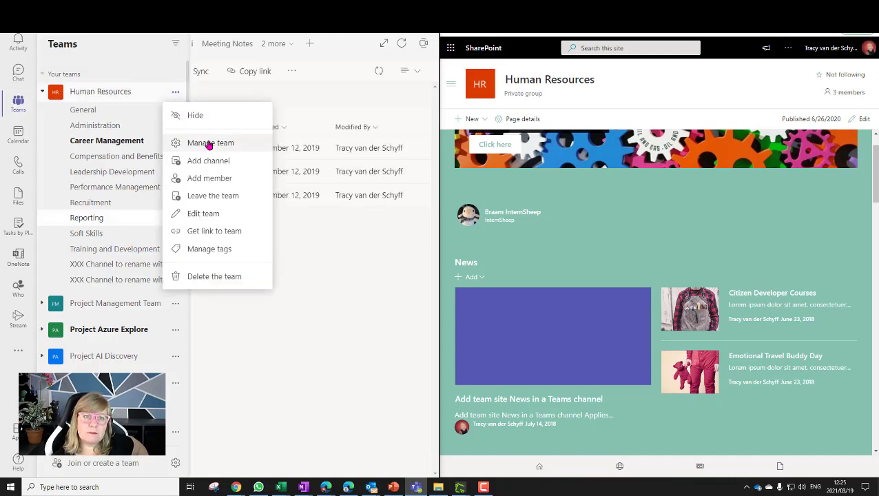
pyautogui.click(408, 11)
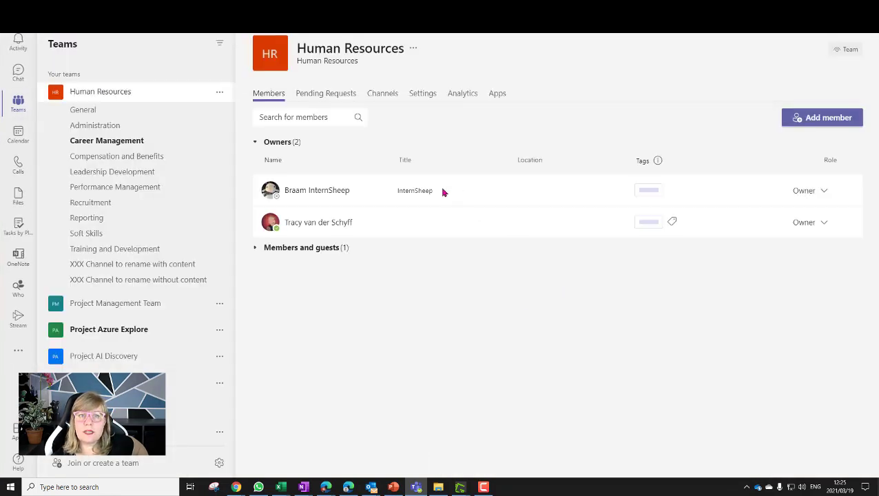
pyautogui.click(252, 249)
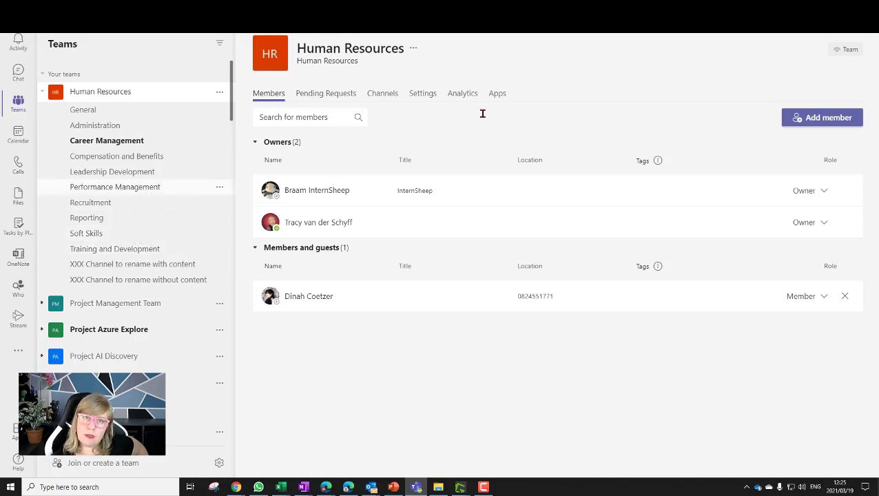
pyautogui.click(422, 94)
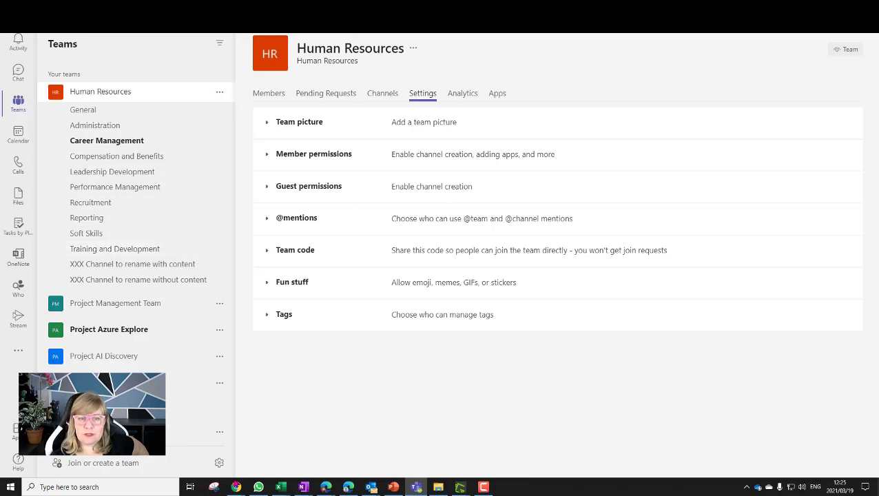
# Step: Switch to the Human Resources SharePoint site in Chrome, maximize its window and zoom the page out to 80%
pyautogui.moveTo(235, 487)
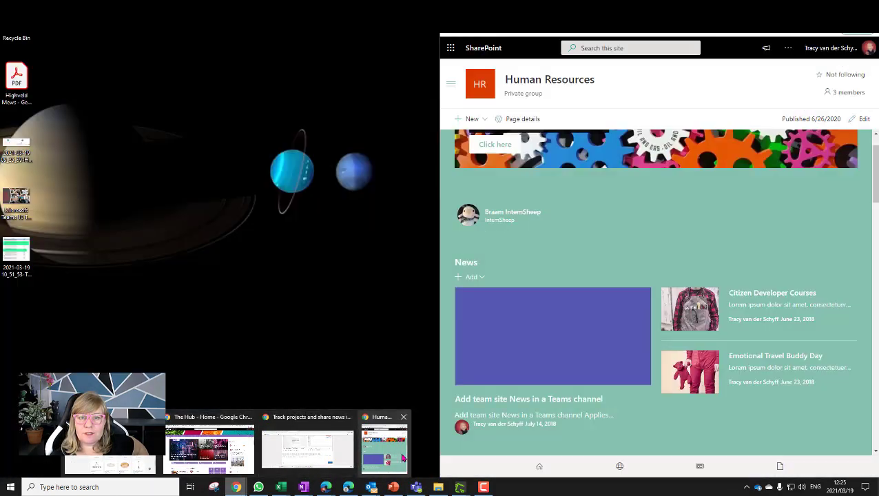
pyautogui.click(384, 448)
pyautogui.click(846, 7)
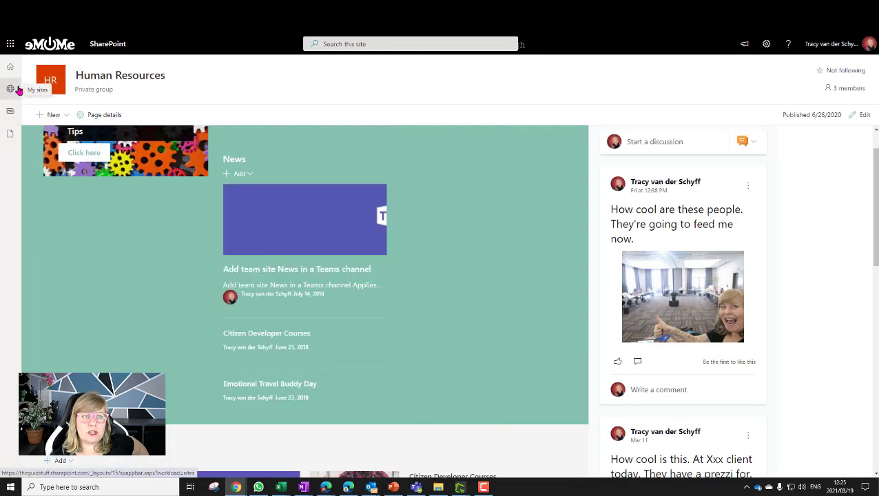
pyautogui.hotkey('ctrl', '-')
pyautogui.hotkey('ctrl', '-')
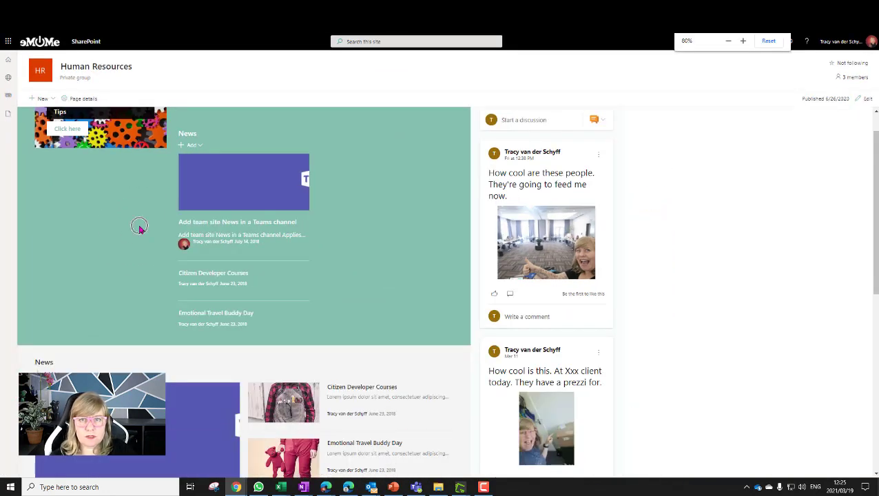
# Step: Enlarge the Human Resources site page and open its Documents library from the site contents
pyautogui.hotkey('ctrl', '+')
pyautogui.hotkey('ctrl', '+')
pyautogui.hotkey('ctrl', '+')
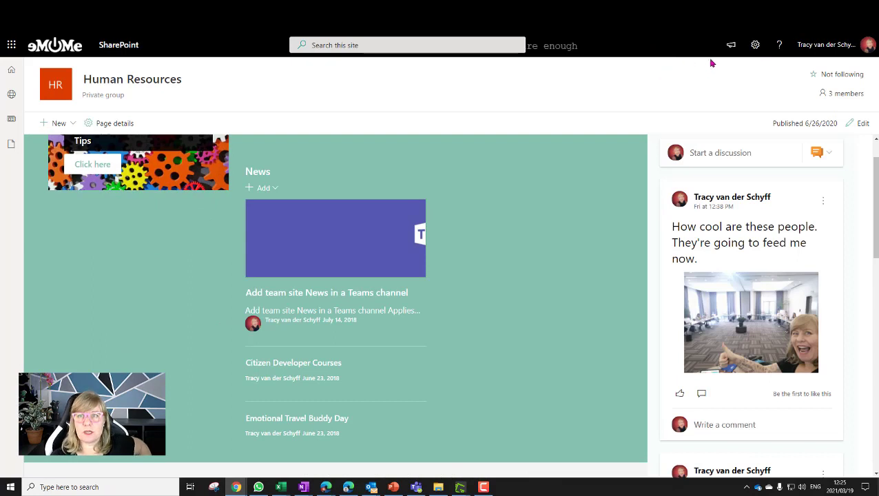
pyautogui.click(755, 44)
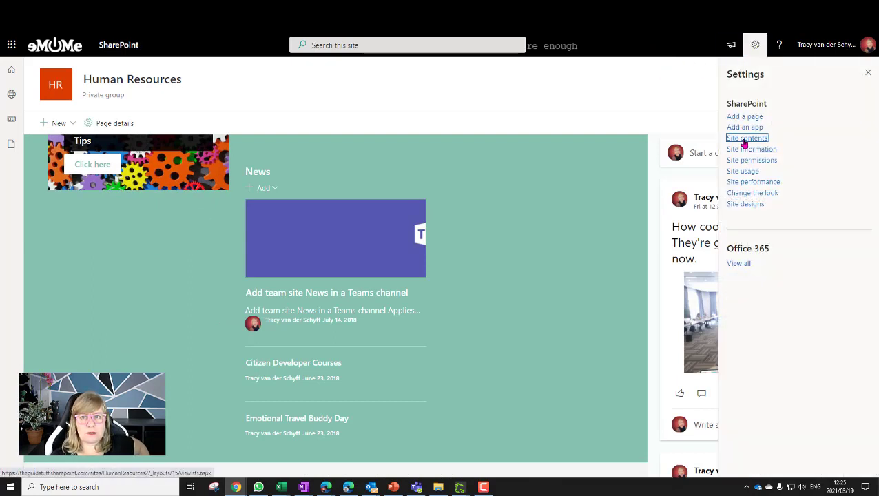
pyautogui.click(744, 139)
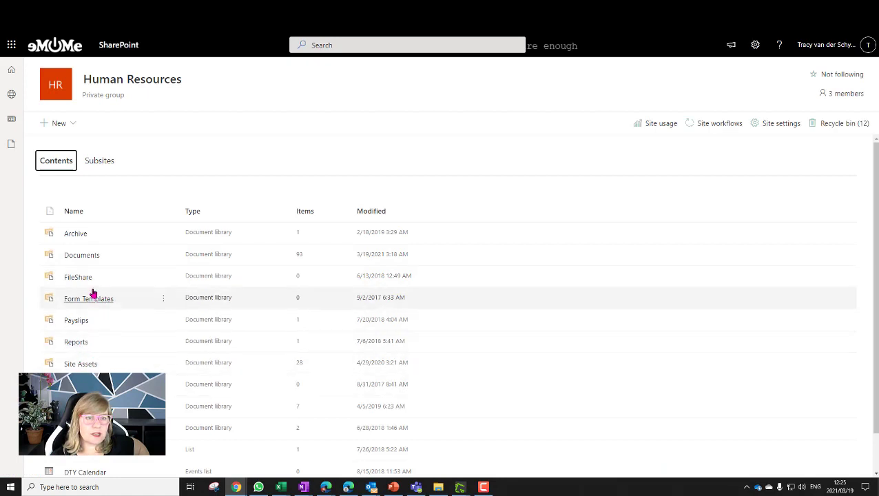
pyautogui.click(81, 255)
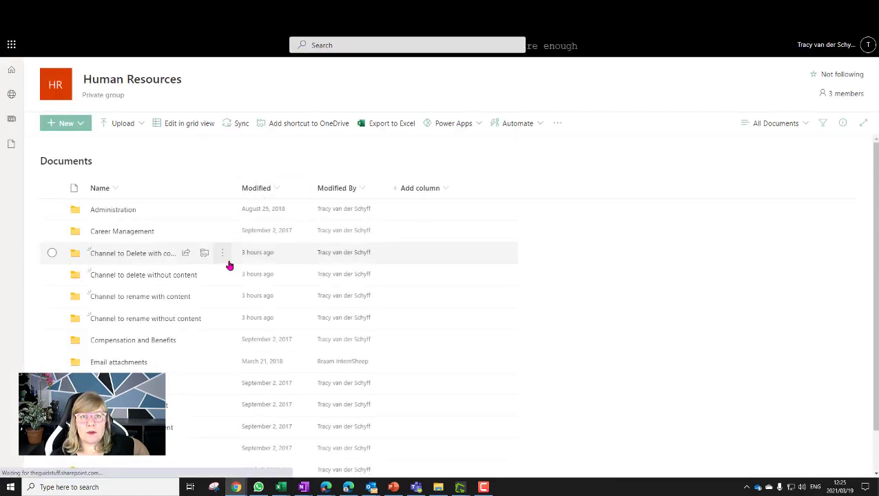
# Step: Open the link sharing options for the "Channel to delete without content" folder in the Documents library
pyautogui.click(224, 277)
pyautogui.click(224, 278)
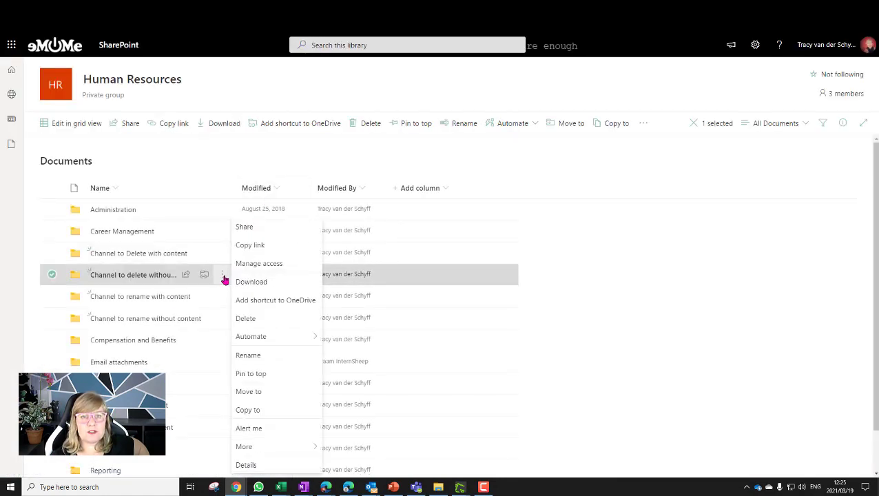
pyautogui.click(255, 228)
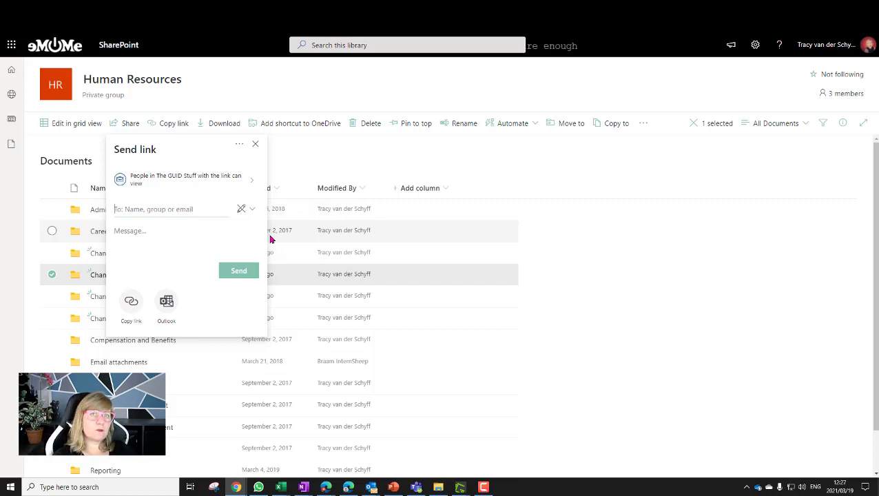
# Step: Switch to Teams to view the Human Resources team settings, return to the SharePoint library in Chrome and dismiss the sharing dialog
pyautogui.click(416, 487)
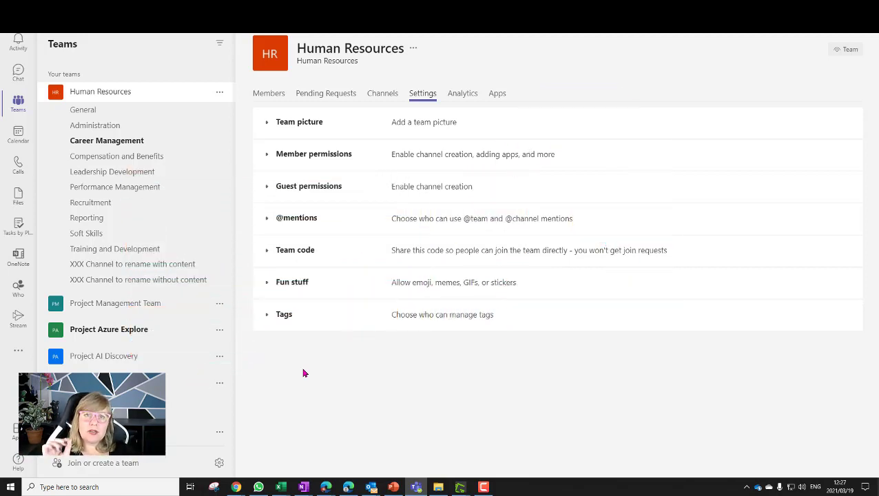
pyautogui.moveTo(236, 487)
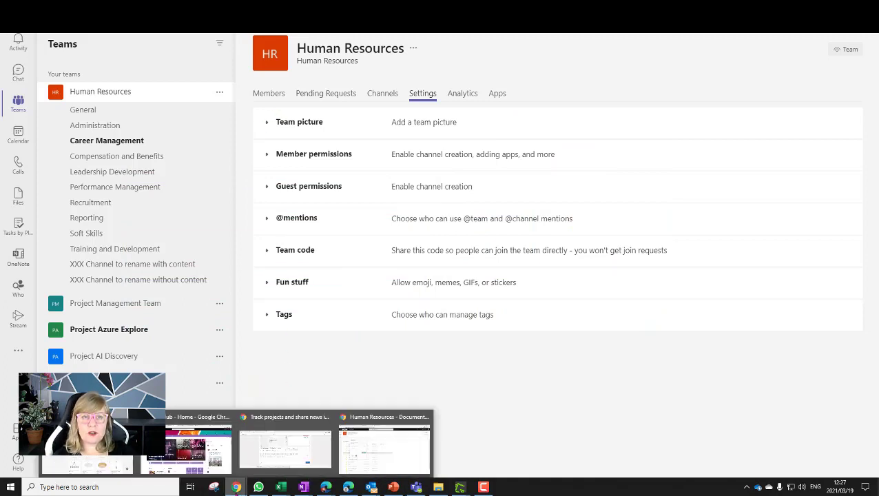
pyautogui.click(358, 454)
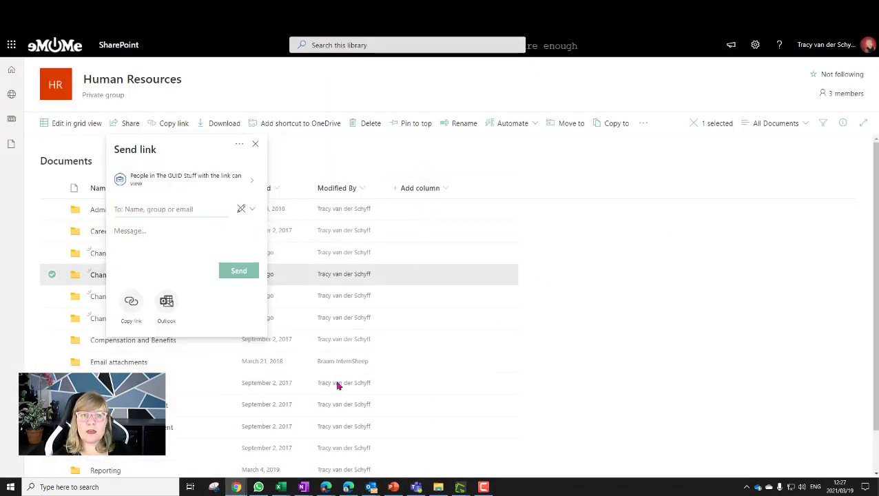
pyautogui.click(523, 91)
# Step: Set the Documents library's versioning to keep 50000 major versions and save the settings
pyautogui.click(755, 44)
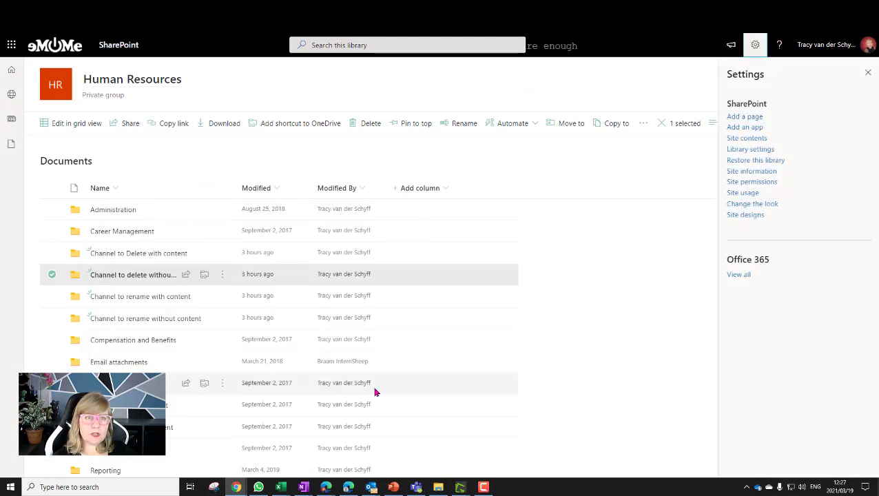
pyautogui.click(754, 148)
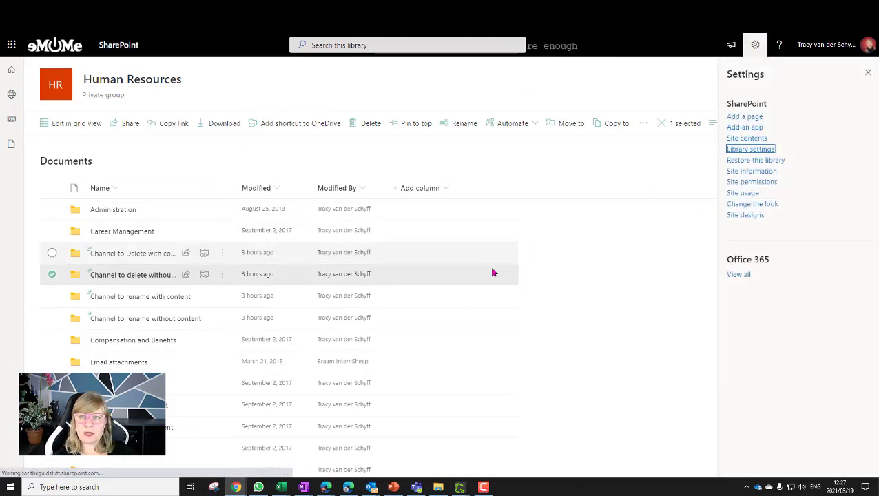
pyautogui.click(83, 285)
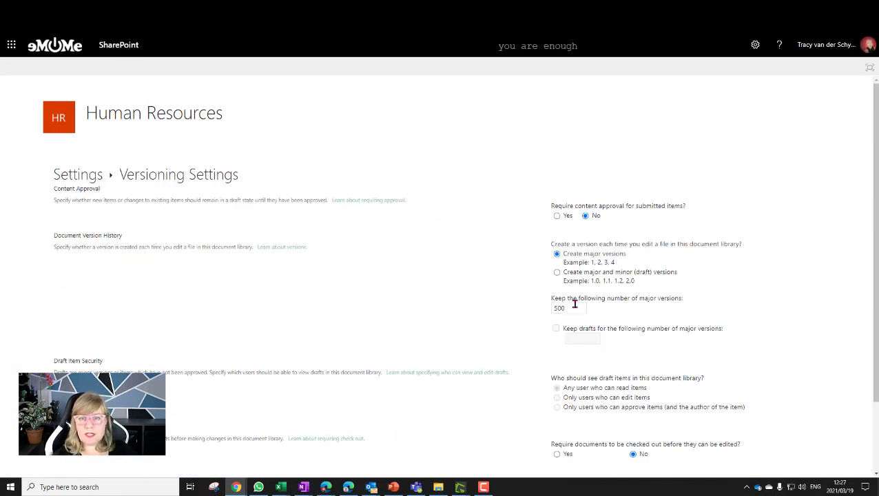
pyautogui.doubleClick(574, 303)
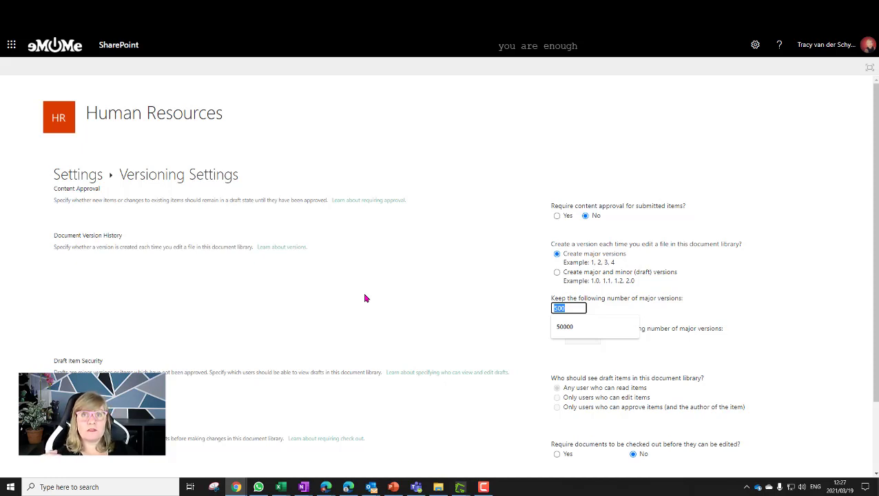
pyautogui.write('50000')
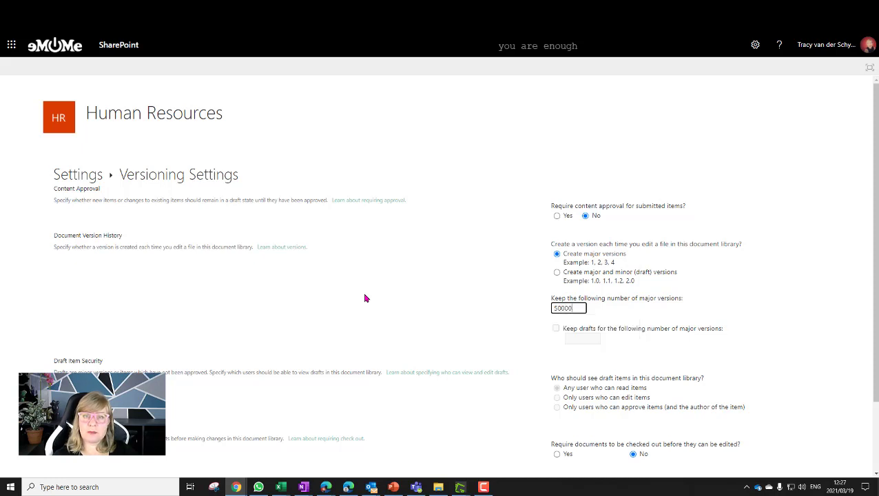
pyautogui.click(366, 298)
pyautogui.scroll(-2, 482, 344)
pyautogui.click(757, 403)
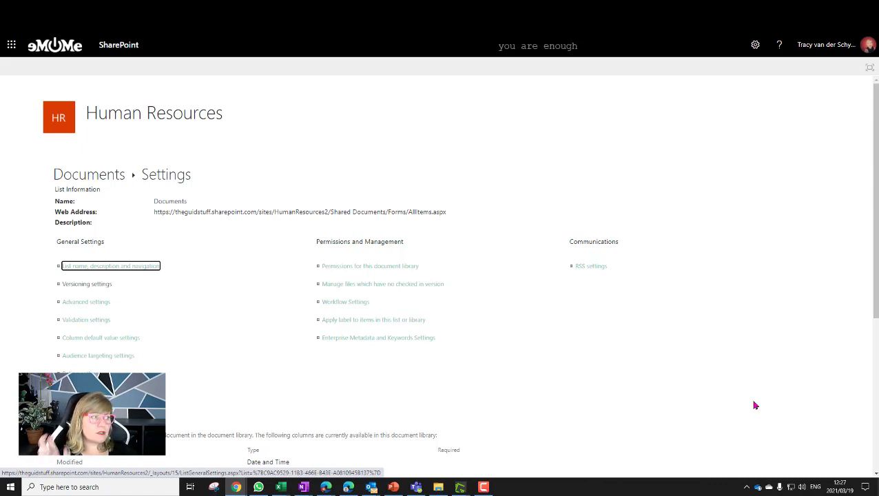
# Step: Return to the Human Resources Documents library, start syncing it to the computer with OneDrive, and dismiss the sync notice
pyautogui.click(115, 116)
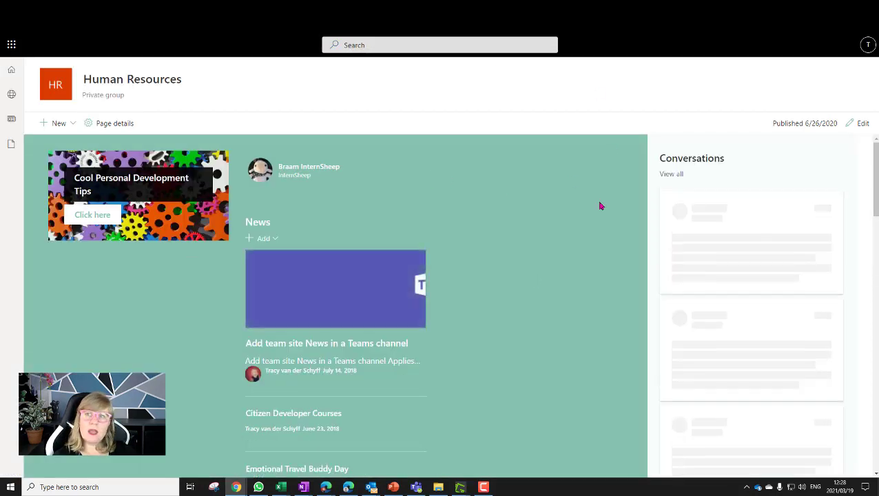
pyautogui.hotkey('alt', 'Left')
pyautogui.click(113, 175)
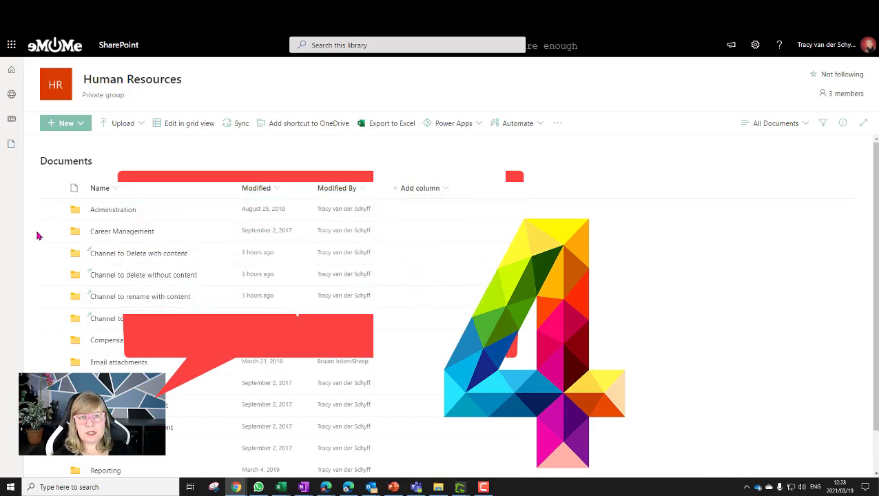
pyautogui.click(234, 125)
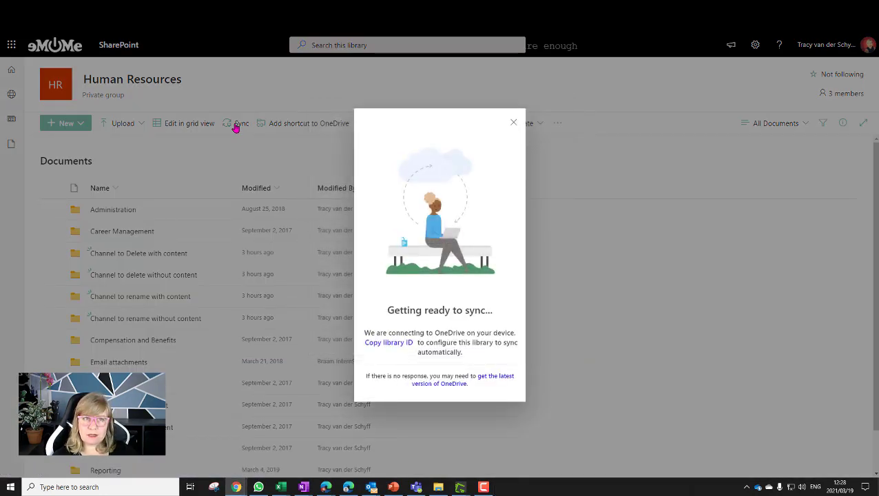
pyautogui.click(515, 123)
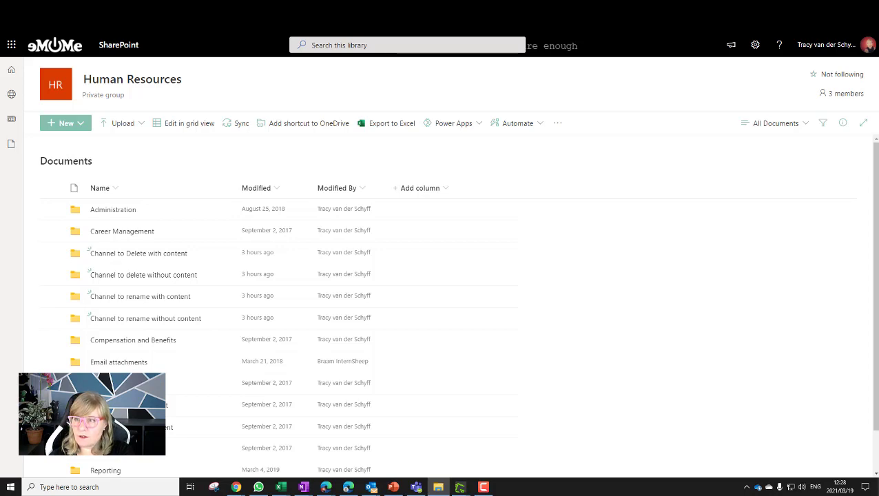
# Step: Switch to File Explorer and examine all folders of the synced Human Resources - Documents library in a maximized window, leaving none selected
pyautogui.hotkey('alt', 'Tab')
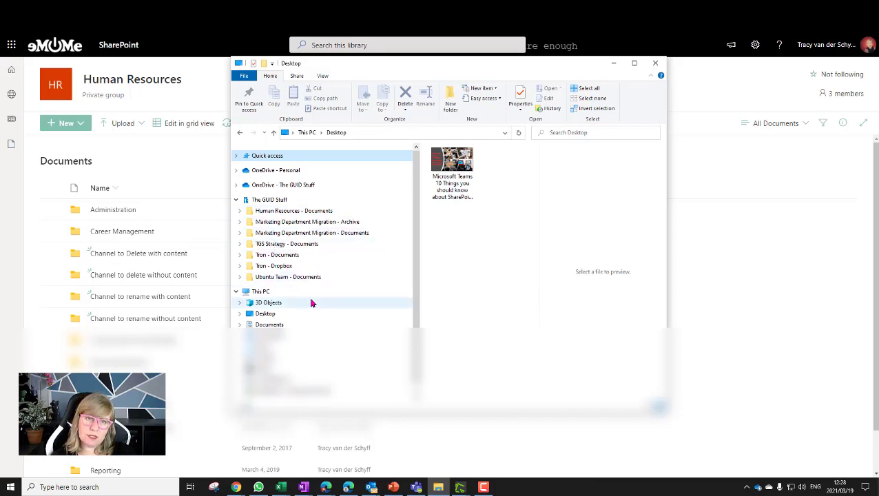
pyautogui.click(293, 211)
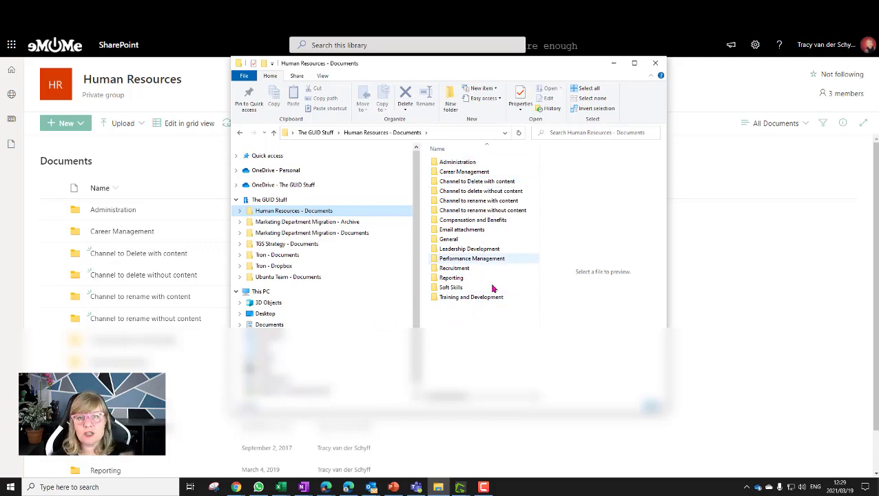
pyautogui.click(634, 63)
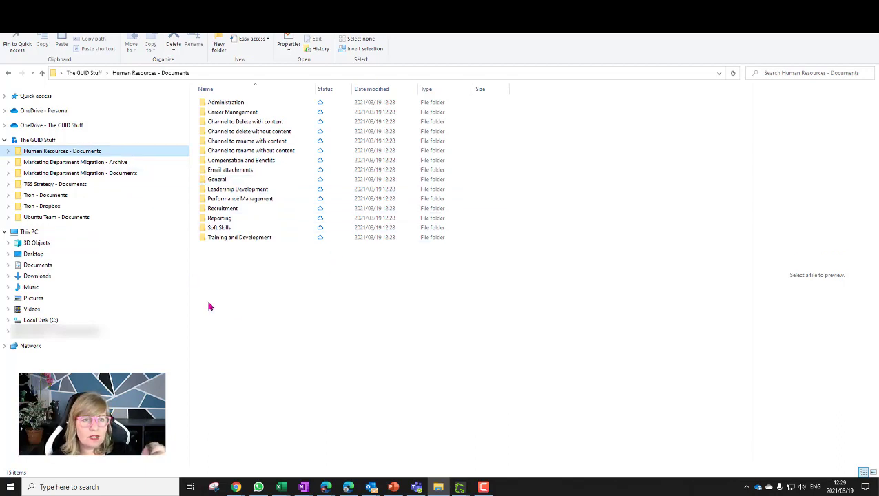
pyautogui.click(247, 104)
pyautogui.keyDown('shift'); pyautogui.click(260, 238); pyautogui.keyUp('shift')
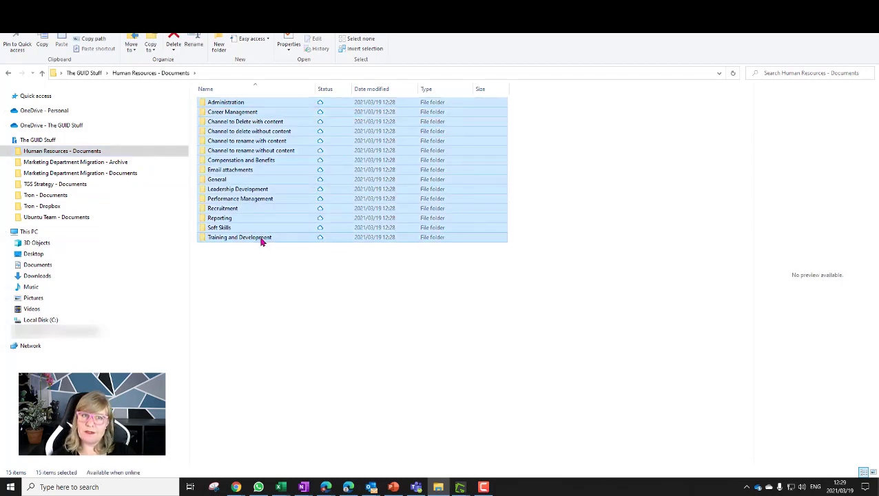
pyautogui.click(251, 293)
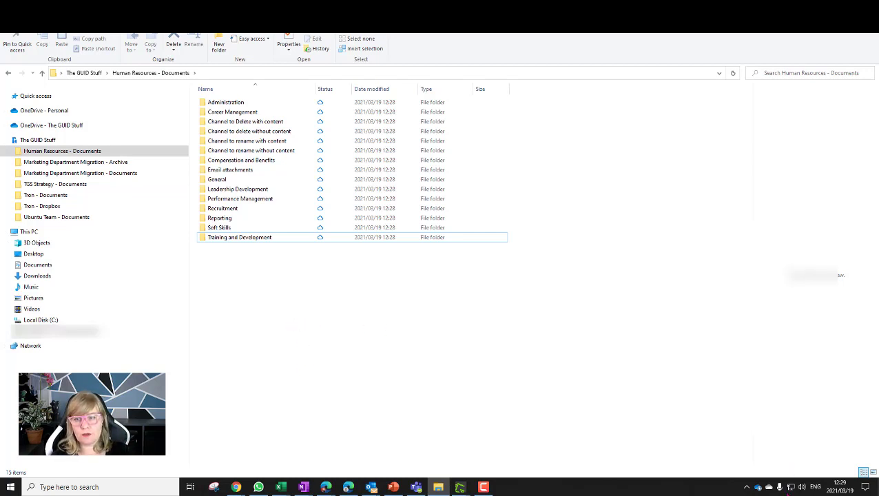
# Step: Stop syncing Human Resources - Documents in the OneDrive account settings and accept the change
pyautogui.click(758, 488)
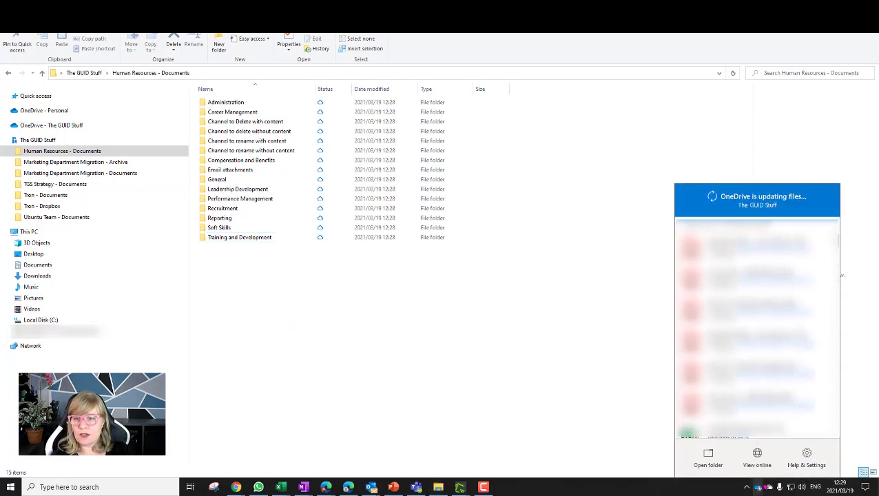
pyautogui.click(808, 461)
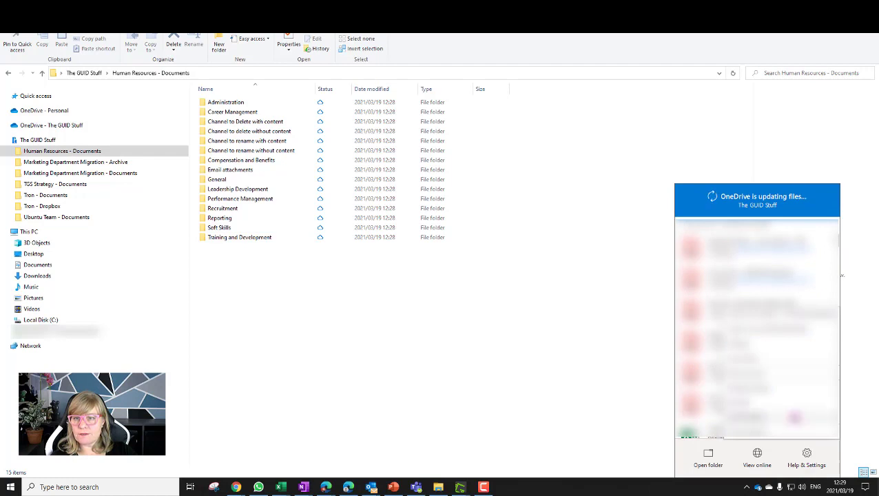
pyautogui.click(785, 343)
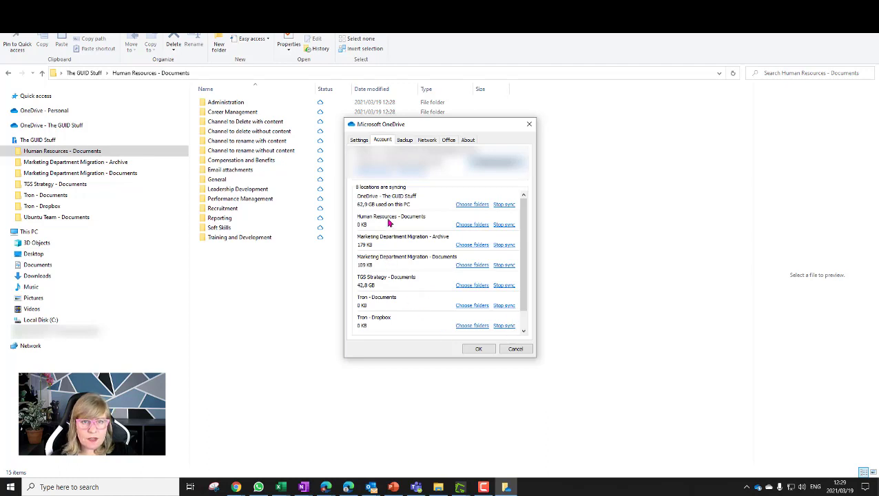
pyautogui.click(506, 227)
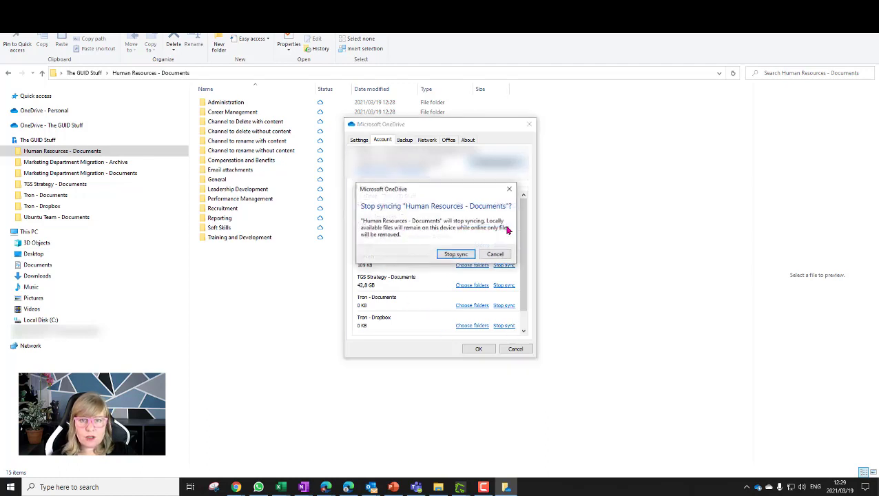
pyautogui.click(454, 254)
pyautogui.click(477, 349)
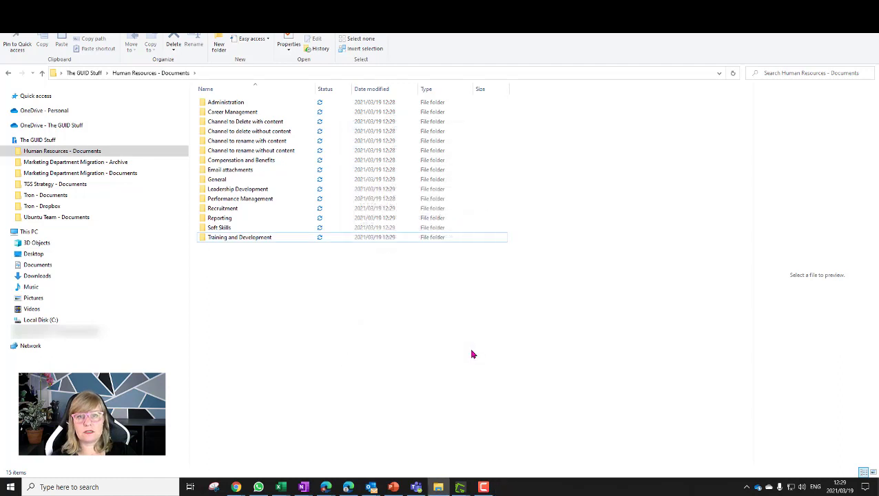
# Step: Check the synced locations in the OneDrive account settings and the folders still stored locally under Human Resources - Documents
pyautogui.click(756, 487)
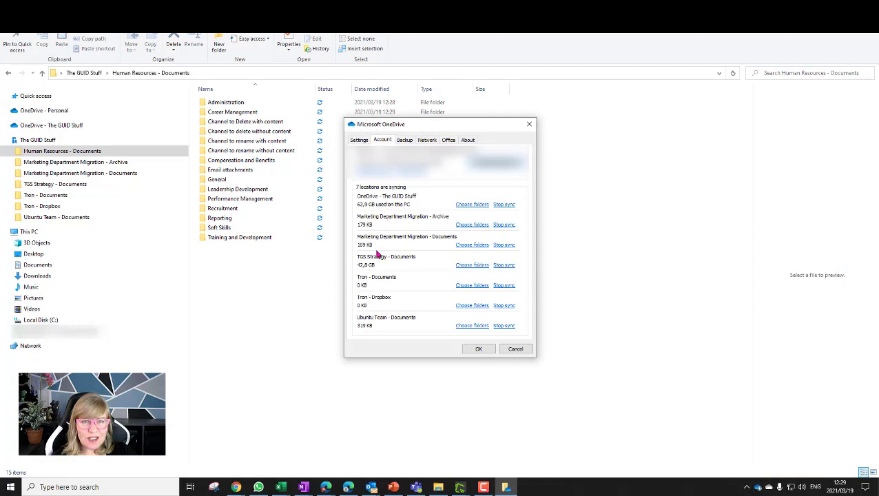
pyautogui.click(484, 351)
pyautogui.click(101, 163)
pyautogui.click(81, 152)
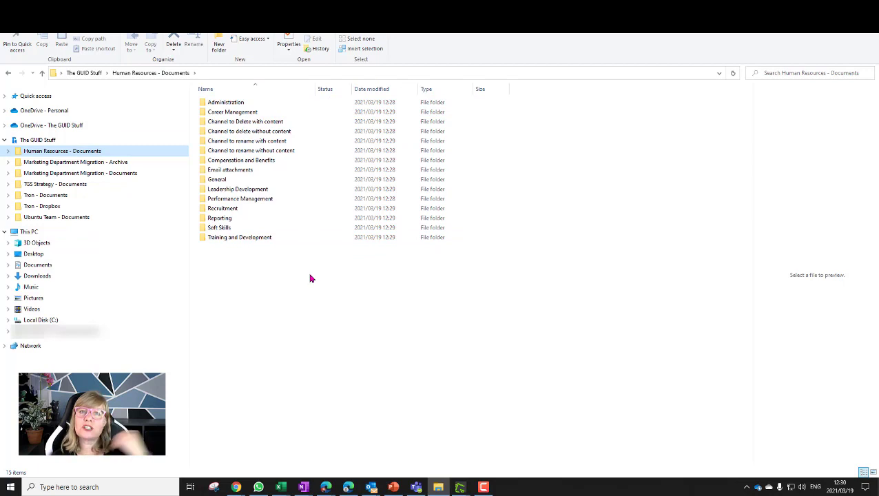
pyautogui.click(222, 103)
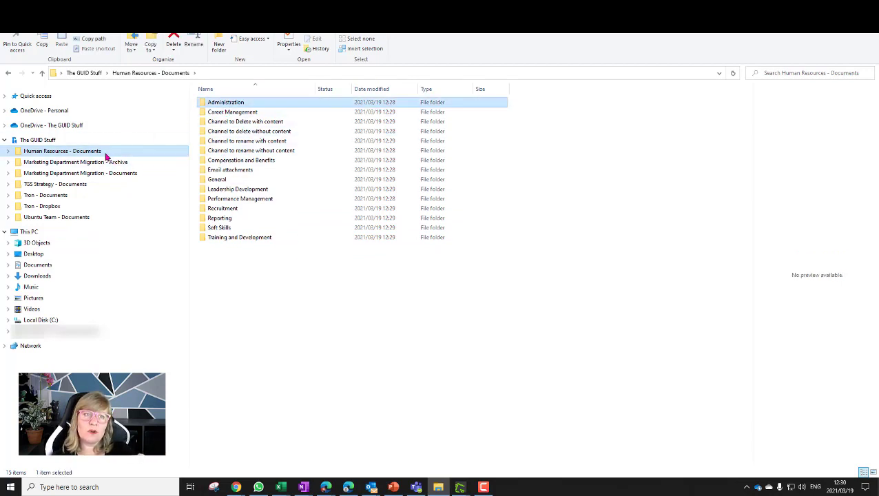
# Step: Delete the leftover local Human Resources - Documents folder from The GUID Stuff folder
pyautogui.click(49, 141)
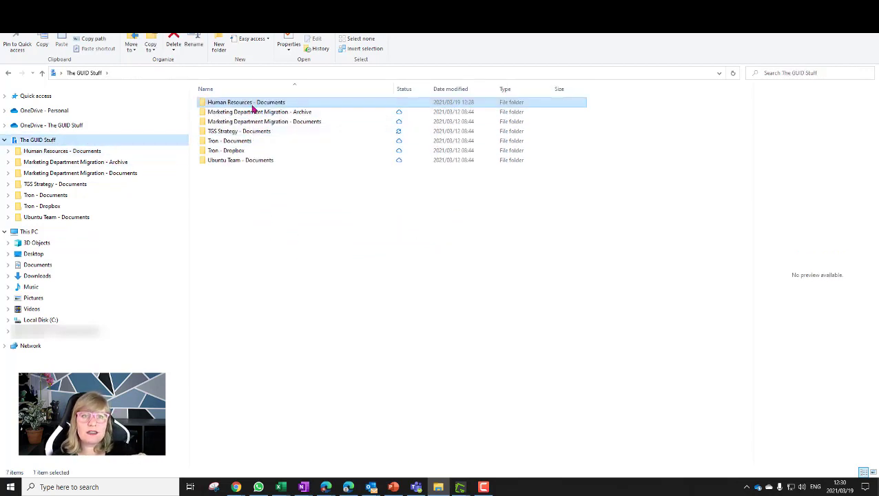
pyautogui.rightClick(252, 102)
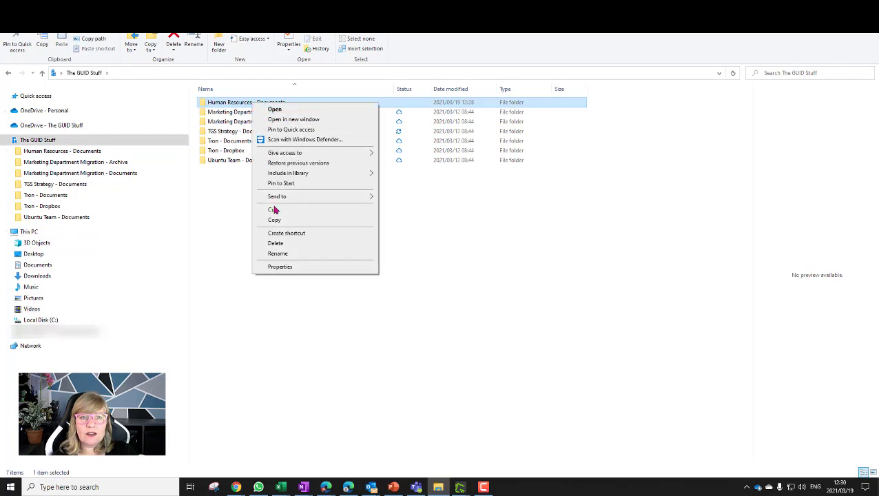
pyautogui.click(280, 244)
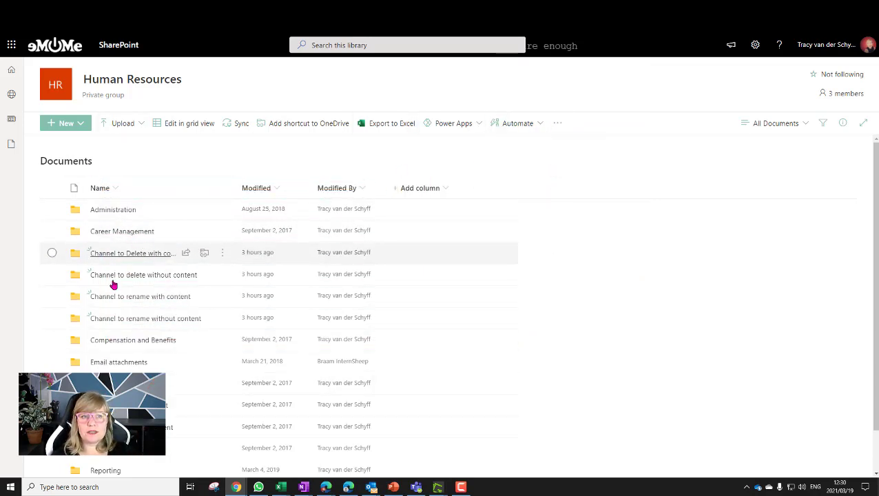
# Step: Start an alert on the whole Documents library and title it HR Documents Deleted
pyautogui.click(110, 382)
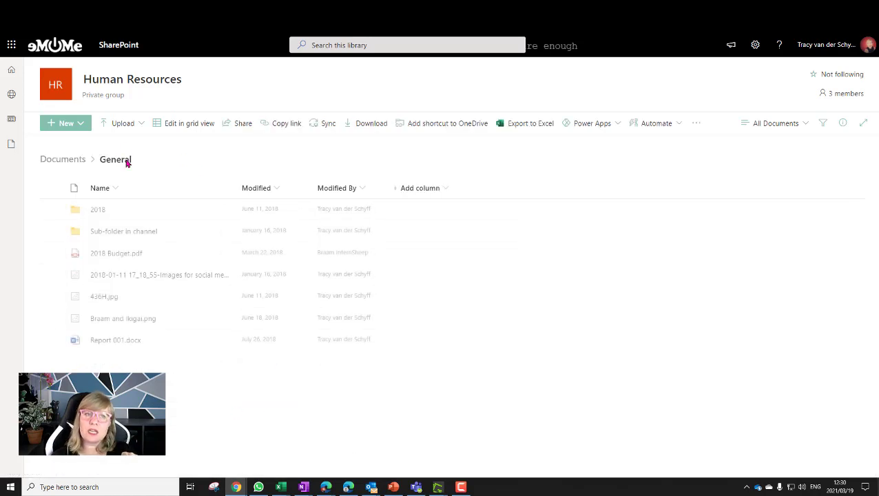
pyautogui.click(55, 160)
pyautogui.click(557, 124)
pyautogui.click(574, 144)
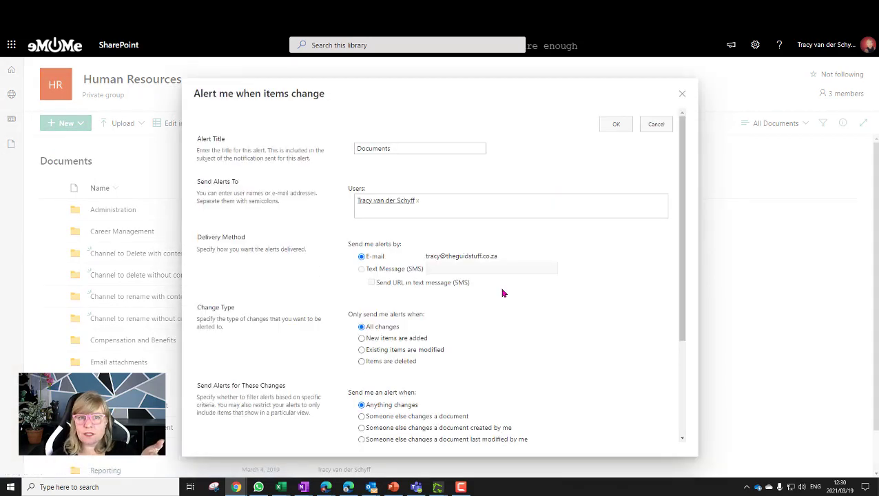
pyautogui.click(357, 146)
pyautogui.write('HR')
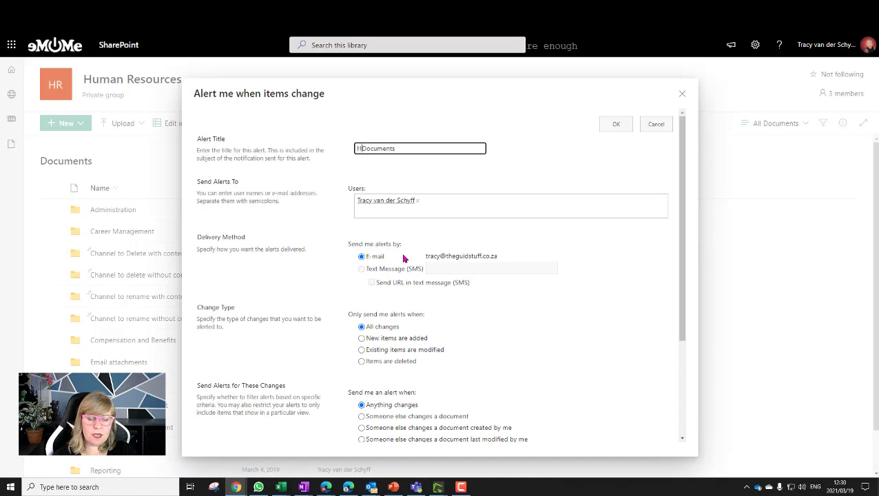
pyautogui.click(408, 148)
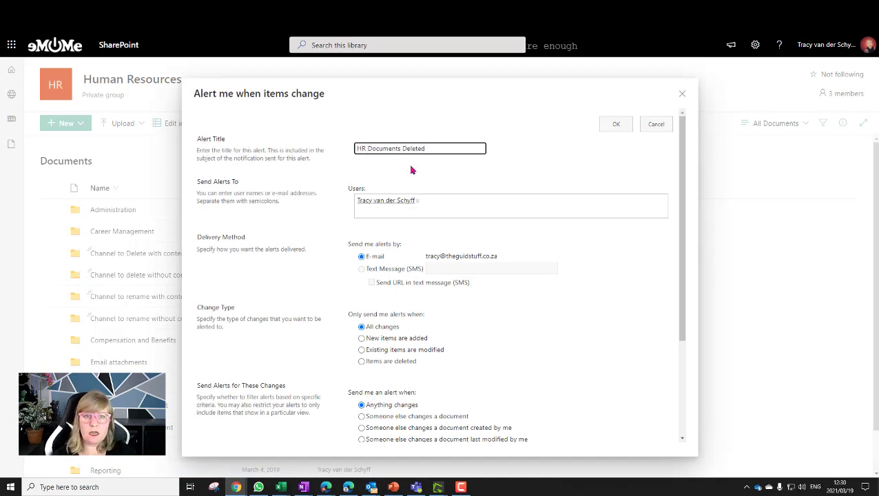
# Step: Try limiting the alert to deleted items with a weekly summary, and dismiss it without saving
pyautogui.scroll(-2, 277, 247)
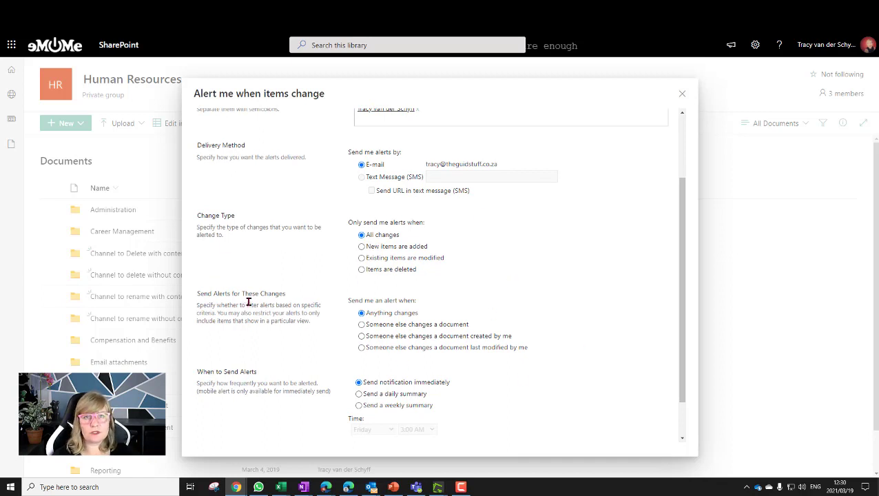
pyautogui.click(361, 269)
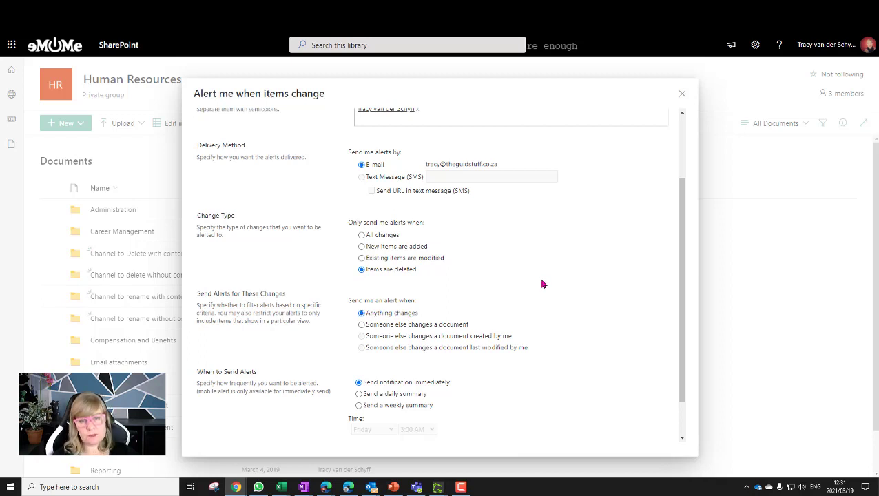
pyautogui.scroll(-1, 547, 296)
pyautogui.click(425, 355)
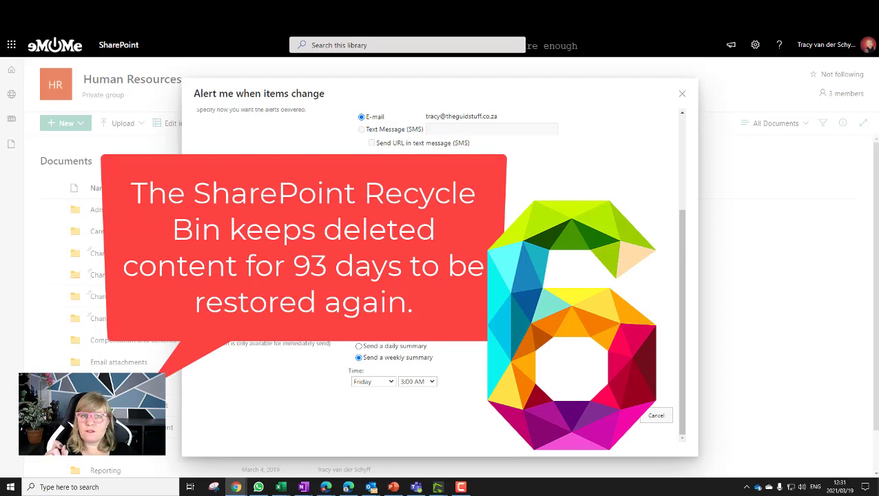
pyautogui.click(656, 415)
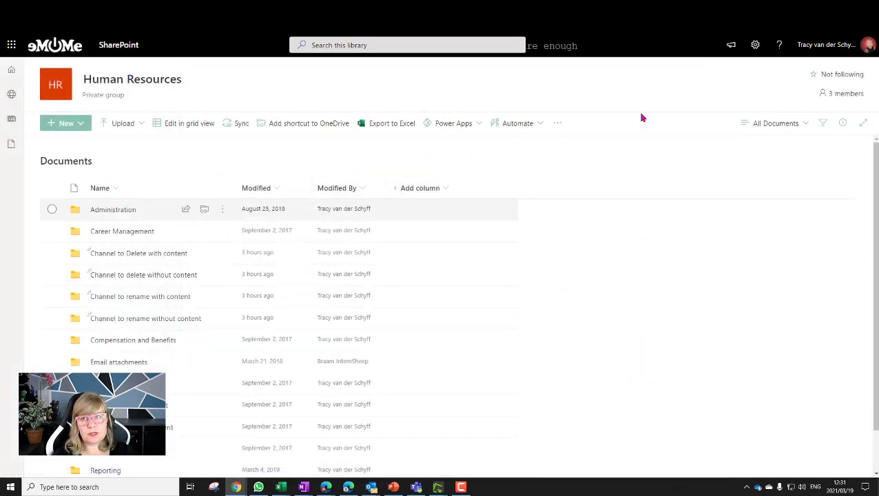
# Step: Examine the deleted items in the Human Resources site's recycle bin via the site contents, and return to the site
pyautogui.click(757, 45)
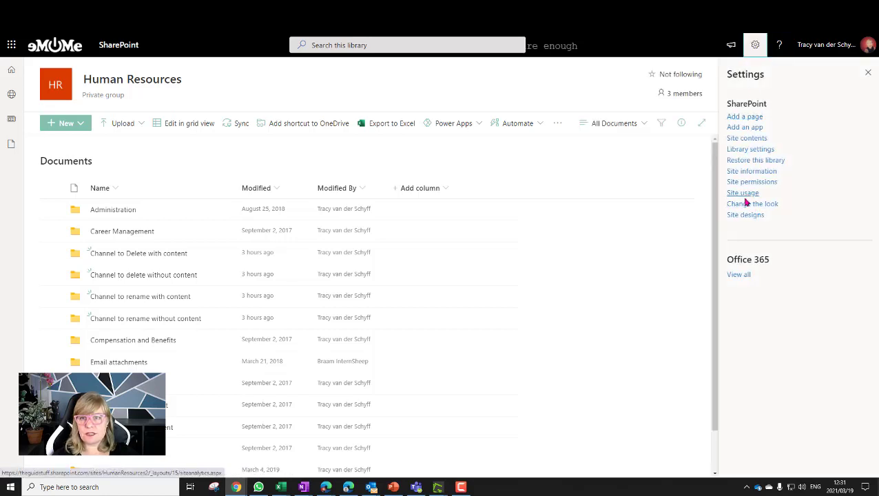
pyautogui.click(747, 139)
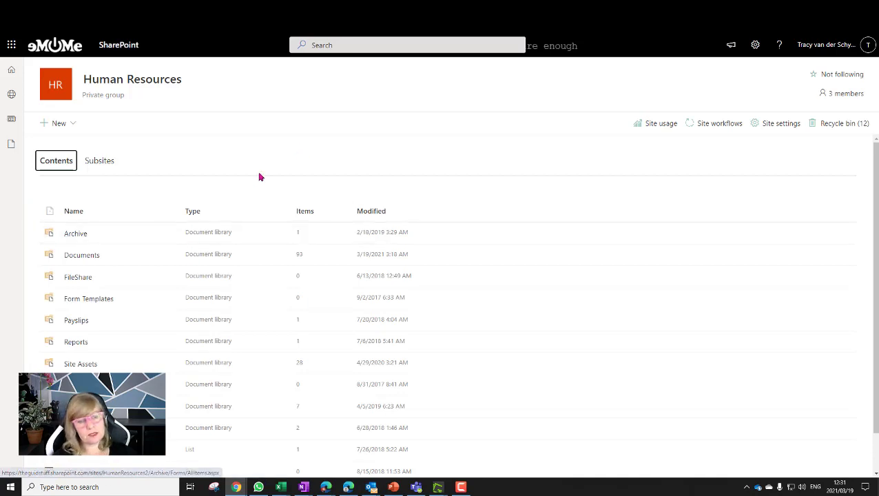
pyautogui.click(830, 125)
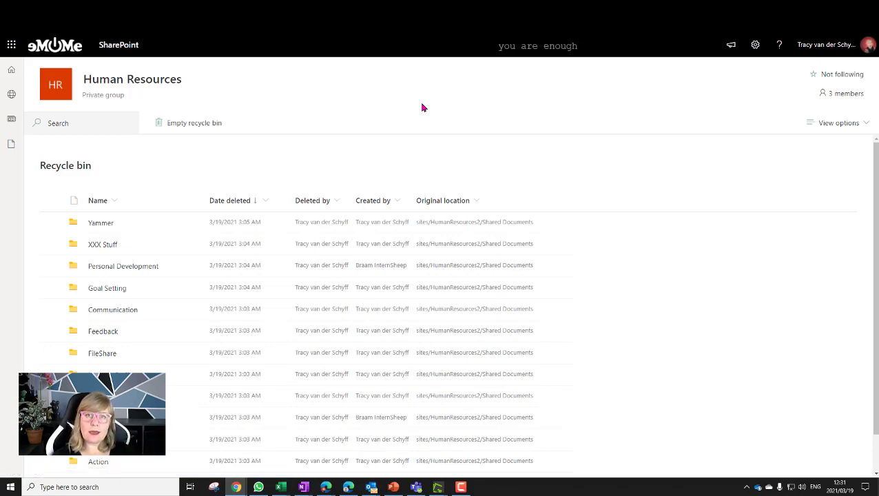
pyautogui.click(53, 221)
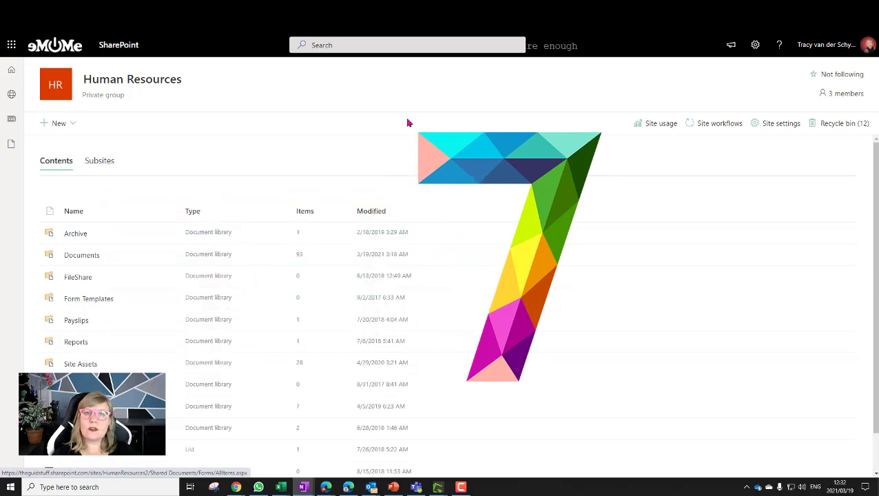
pyautogui.click(69, 76)
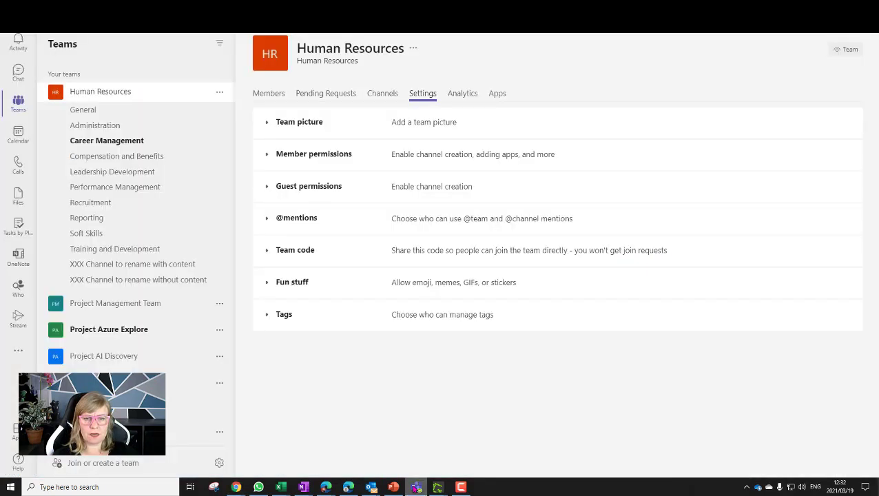
# Step: Switch to Microsoft Teams, open the Project Management Team's General channel files in SharePoint, and look over the site's home page
pyautogui.click(415, 486)
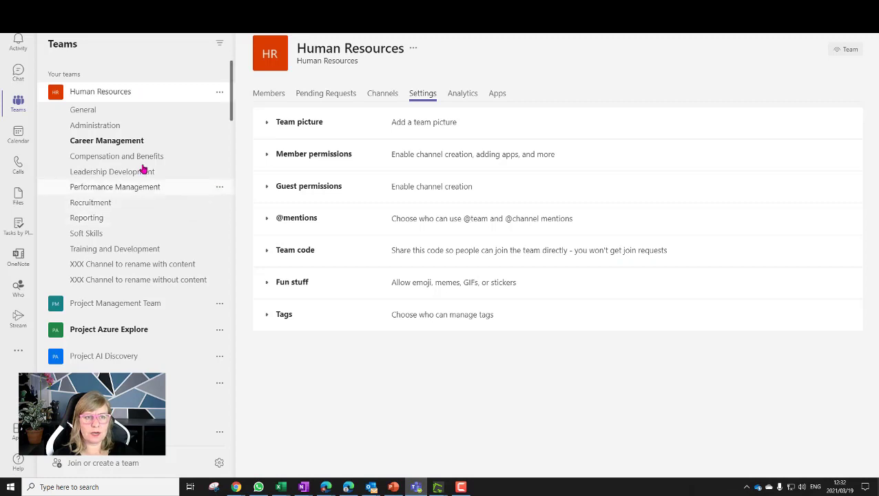
pyautogui.click(108, 306)
pyautogui.click(95, 322)
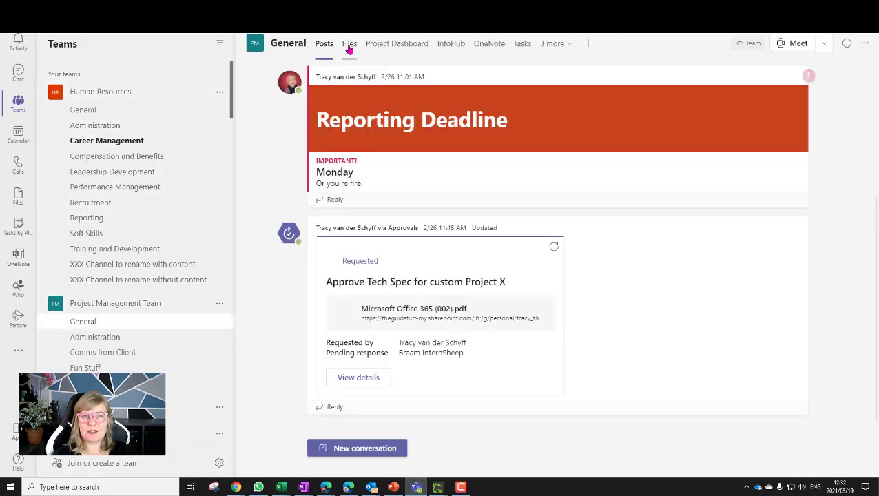
pyautogui.click(349, 43)
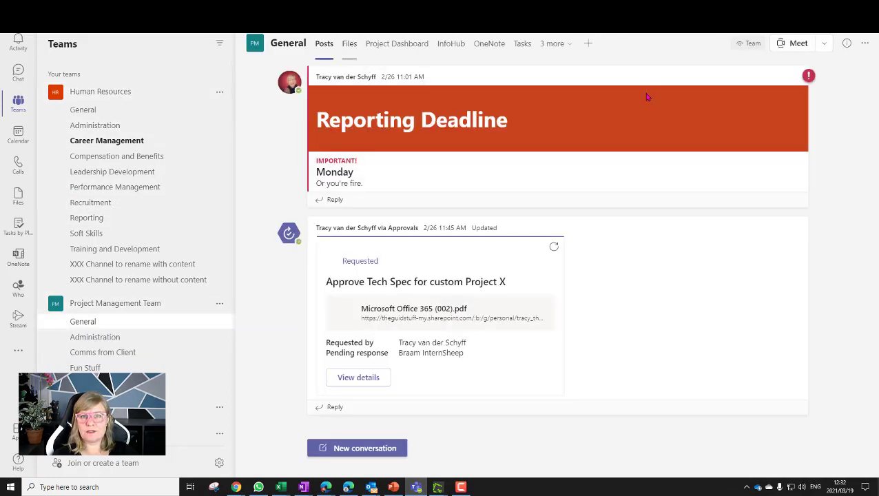
pyautogui.click(686, 71)
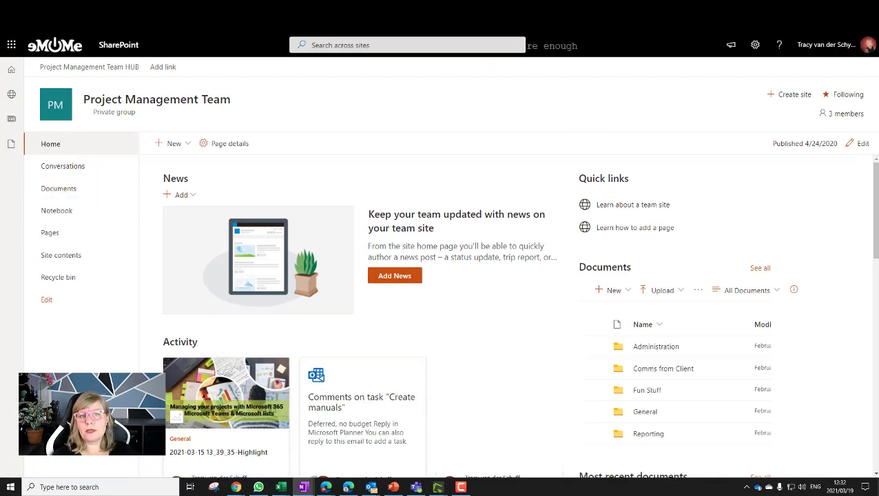
pyautogui.scroll(-2, 432, 338)
pyautogui.scroll(2, 432, 338)
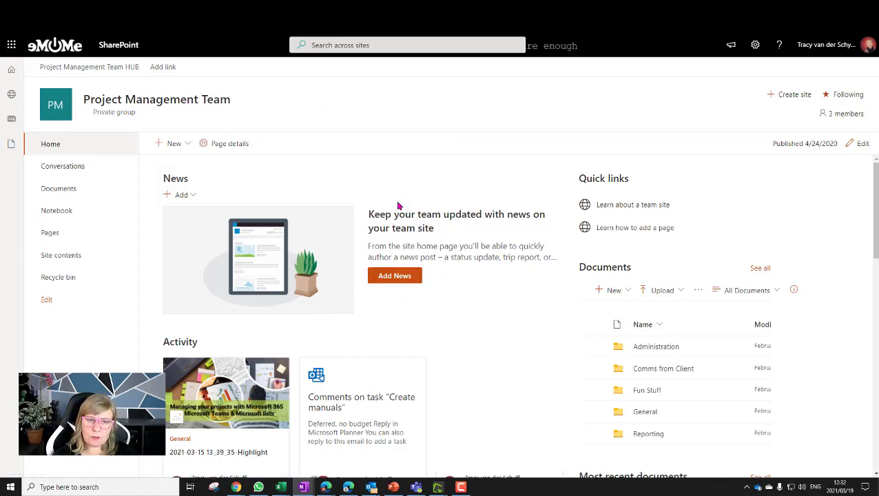
# Step: Switch back to Teams and add the team's SharePoint Home page as a General channel tab, with the channel post turned off
pyautogui.click(416, 487)
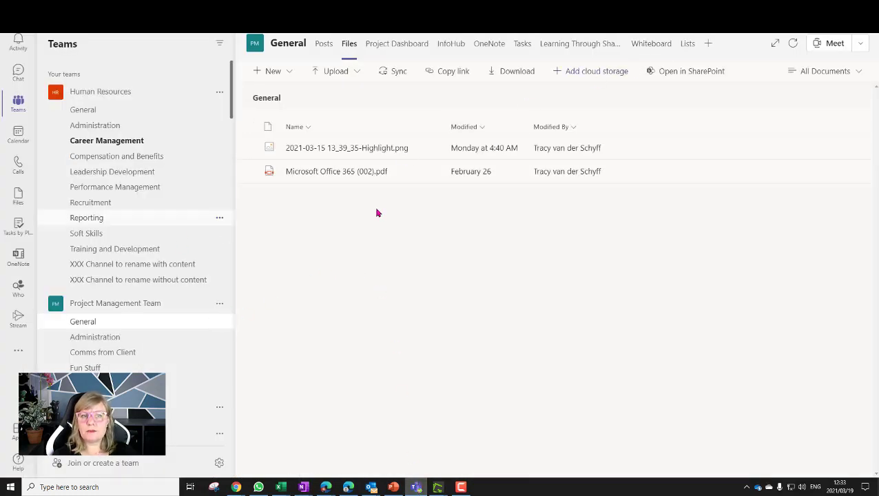
pyautogui.click(707, 42)
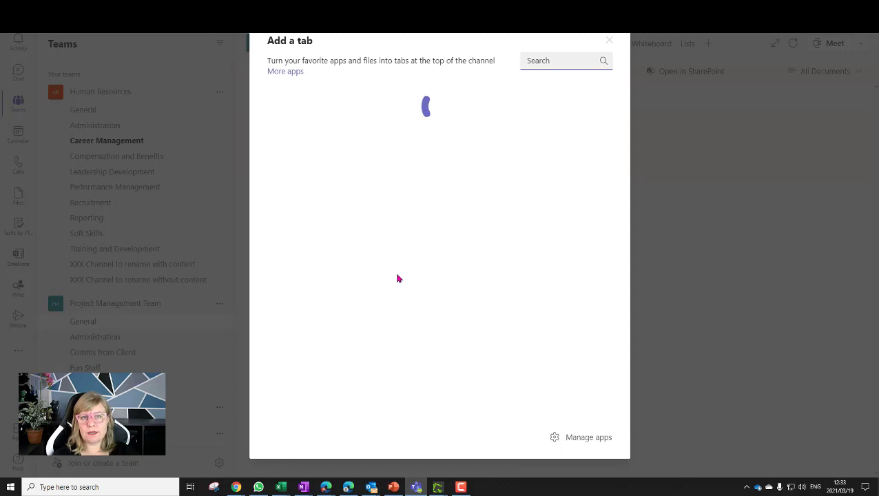
pyautogui.click(333, 170)
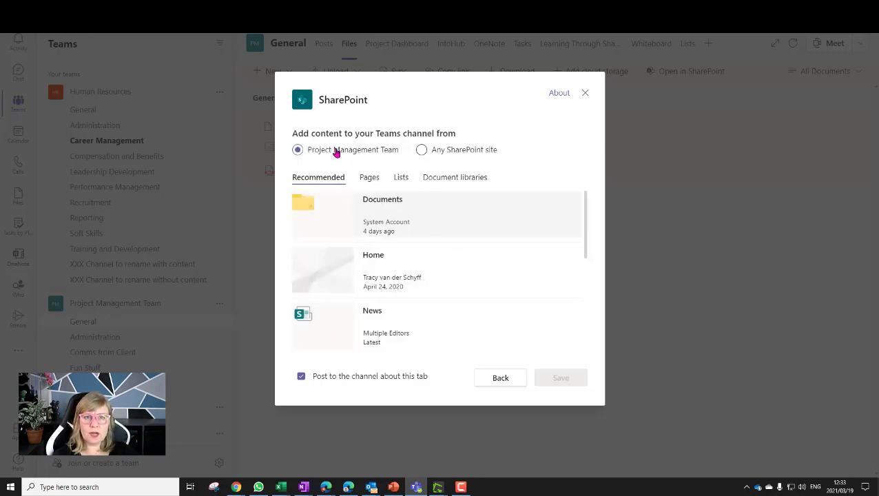
pyautogui.click(383, 261)
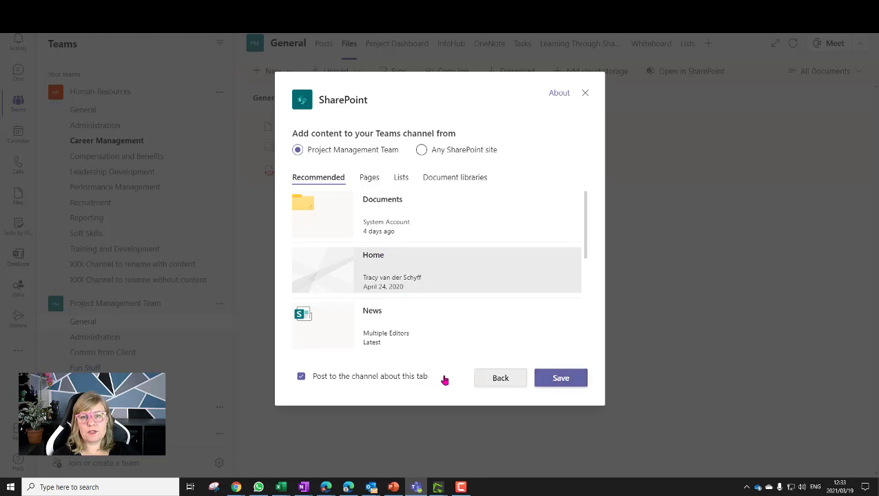
pyautogui.click(378, 377)
pyautogui.click(580, 383)
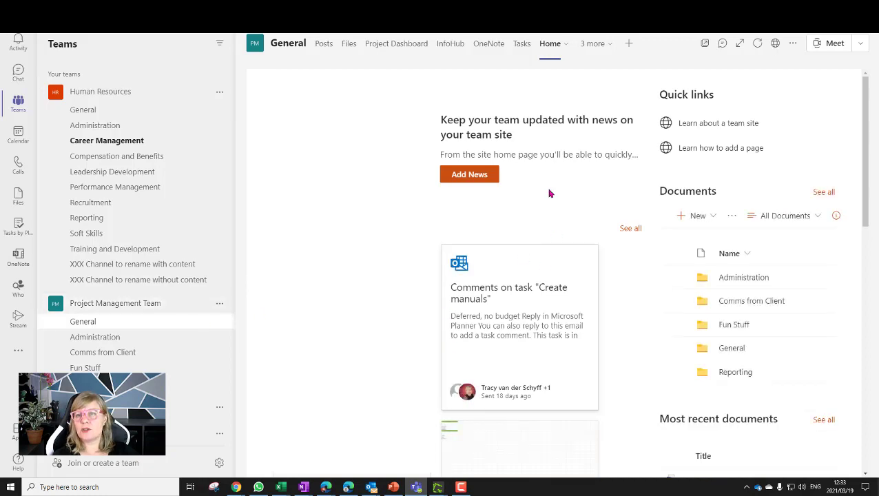
pyautogui.scroll(-4, 770, 384)
pyautogui.scroll(4, 600, 273)
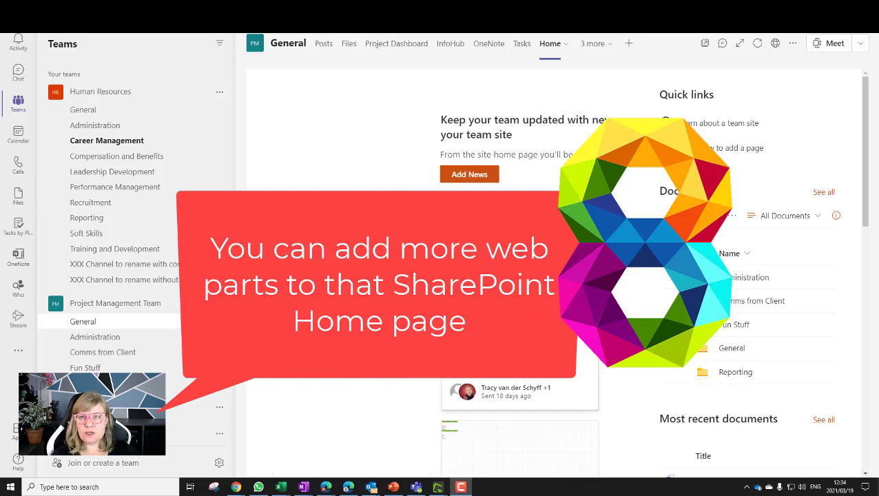
# Step: Switch to Chrome, put the Project Management Team home page into edit mode, and start adding a web part above News in column one
pyautogui.moveTo(237, 487)
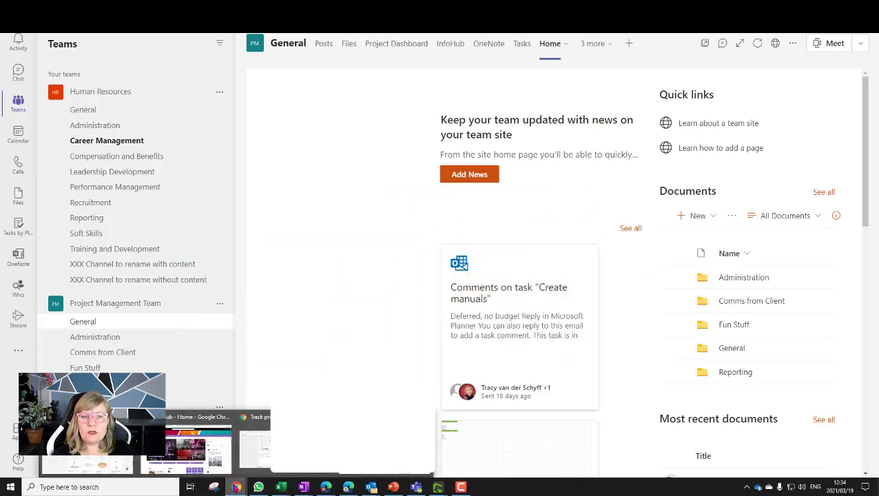
pyautogui.click(200, 446)
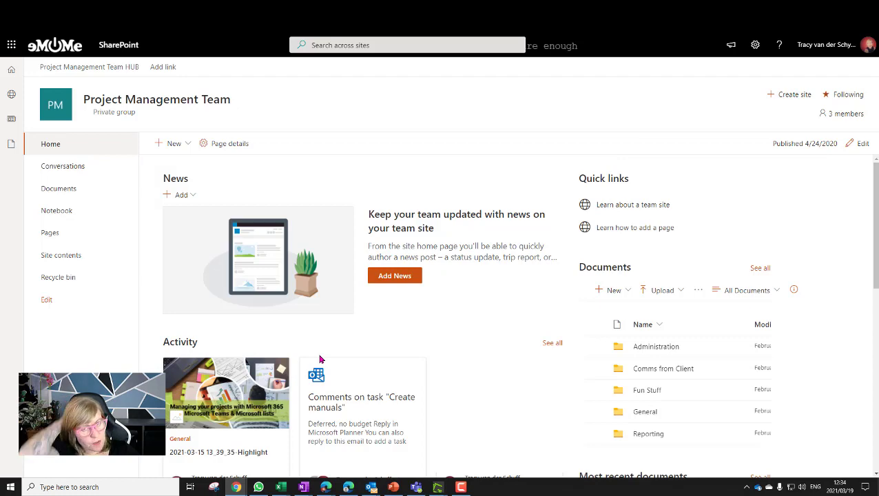
pyautogui.click(857, 144)
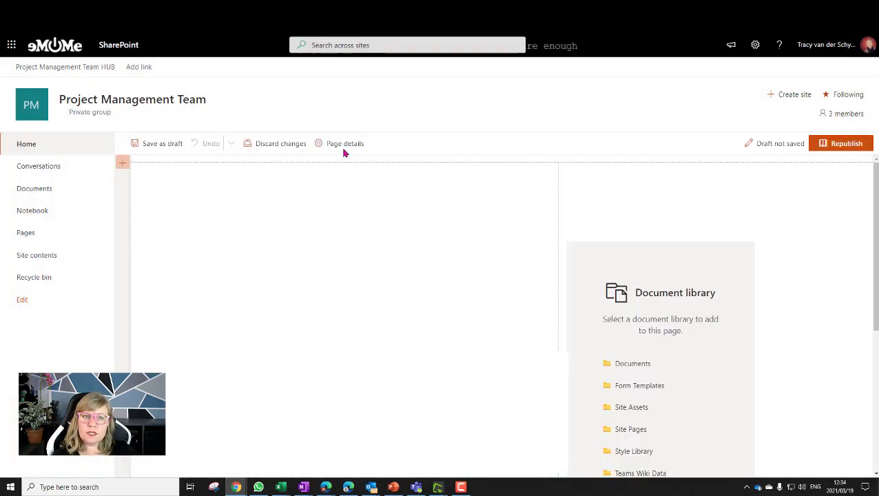
pyautogui.moveTo(468, 168)
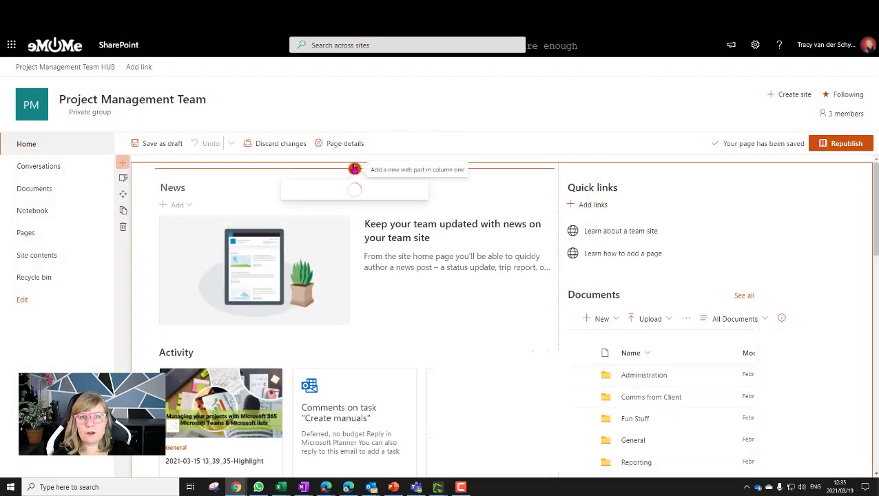
pyautogui.click(354, 169)
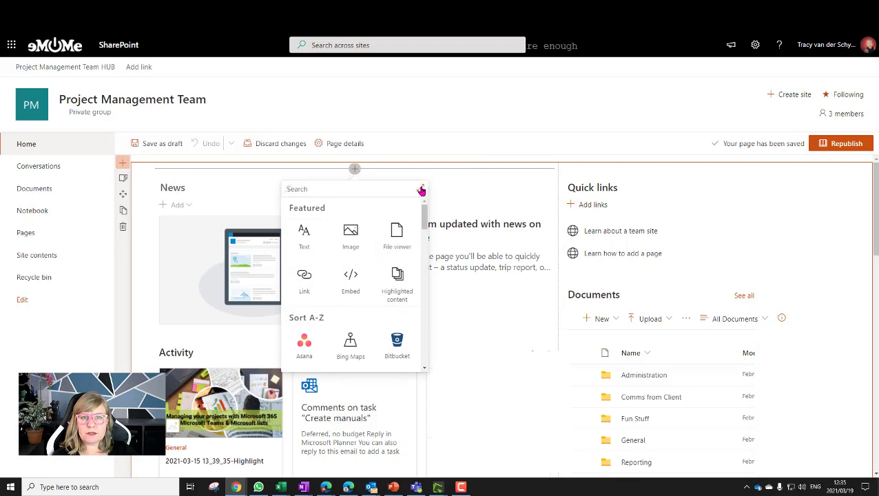
# Step: Examine all available web parts in the enlarged picker sorted A-Z, and shrink the picker back
pyautogui.click(420, 188)
pyautogui.click(211, 108)
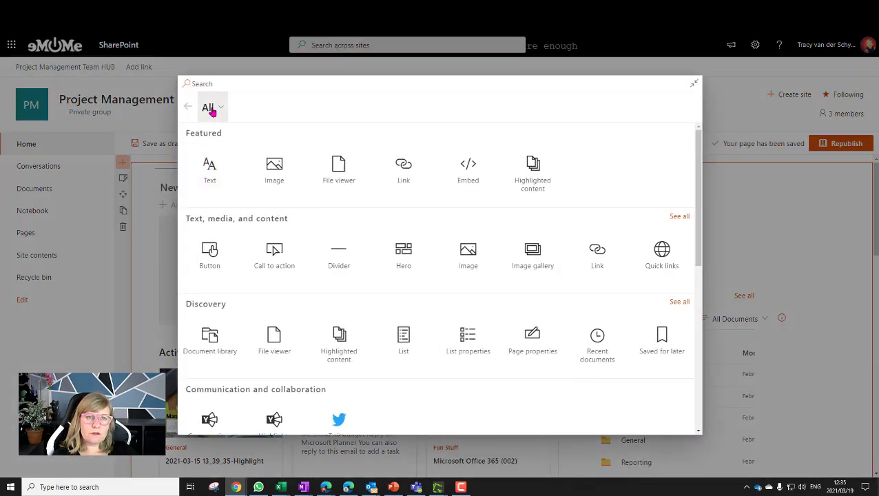
pyautogui.click(221, 154)
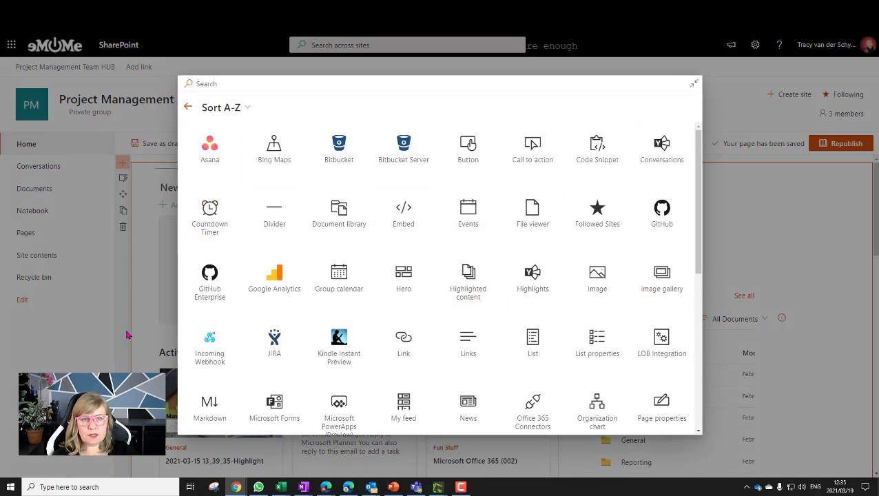
pyautogui.scroll(-5, 207, 341)
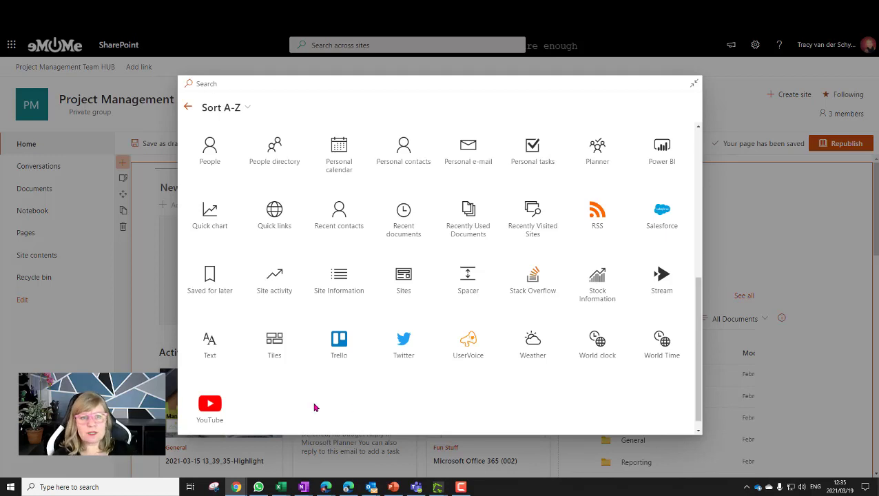
pyautogui.scroll(2, 328, 388)
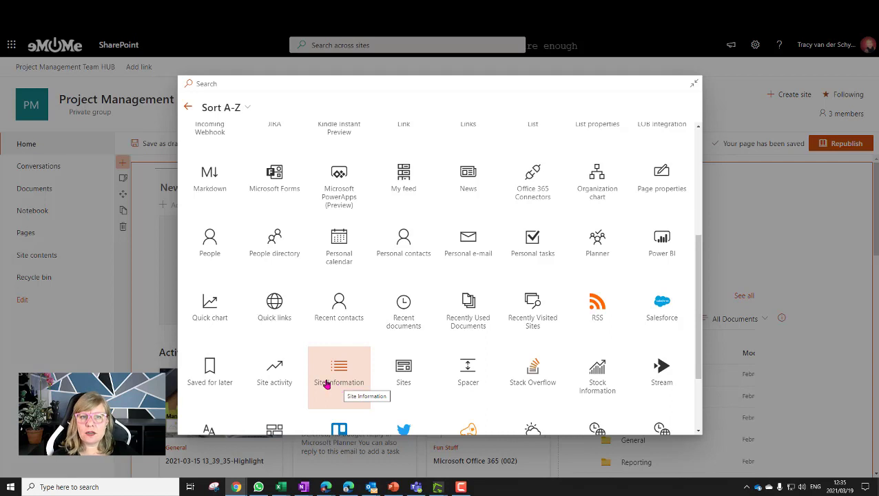
pyautogui.scroll(2, 328, 389)
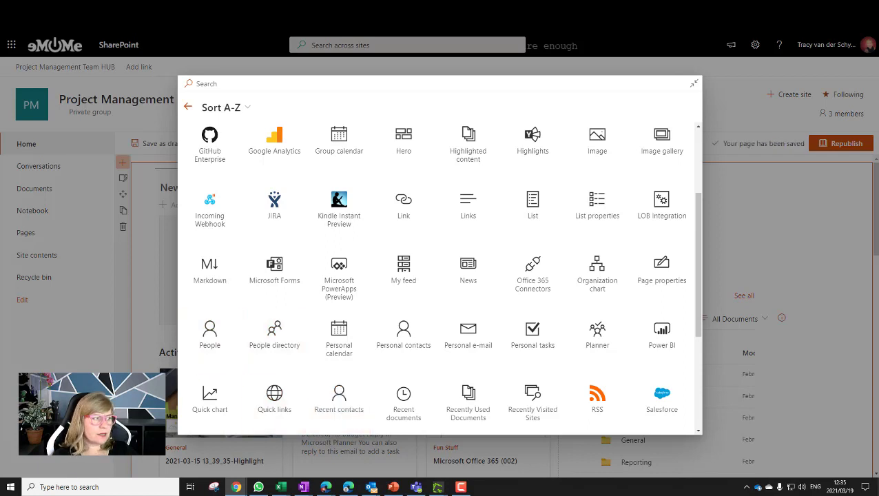
pyautogui.click(694, 85)
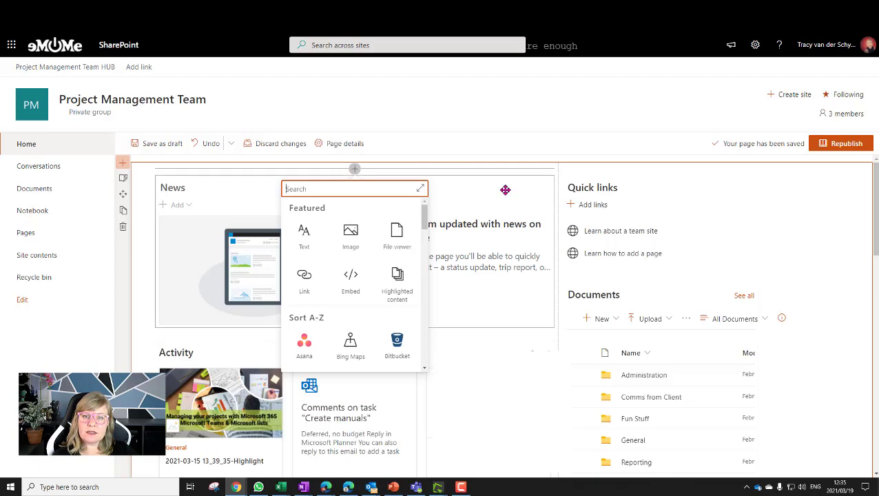
# Step: Republish the home page and add a document library app named PP to the Project Management Team site
pyautogui.click(844, 143)
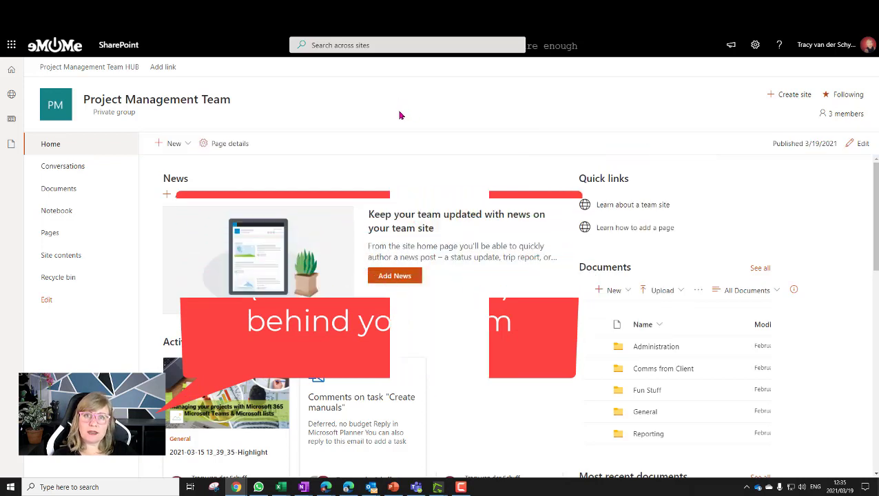
pyautogui.click(755, 47)
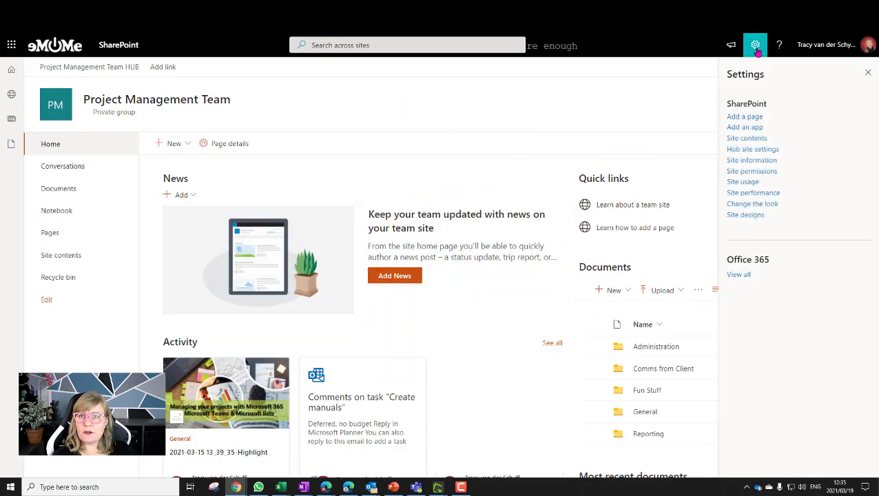
pyautogui.click(745, 128)
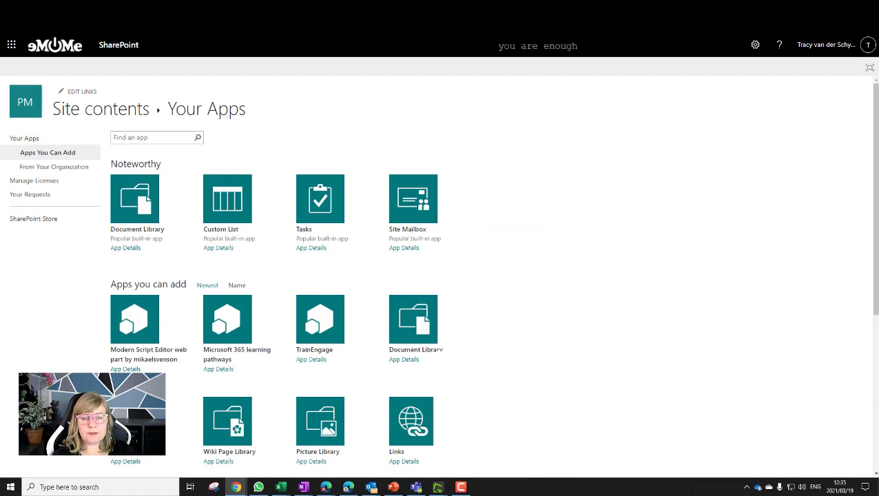
pyautogui.click(143, 201)
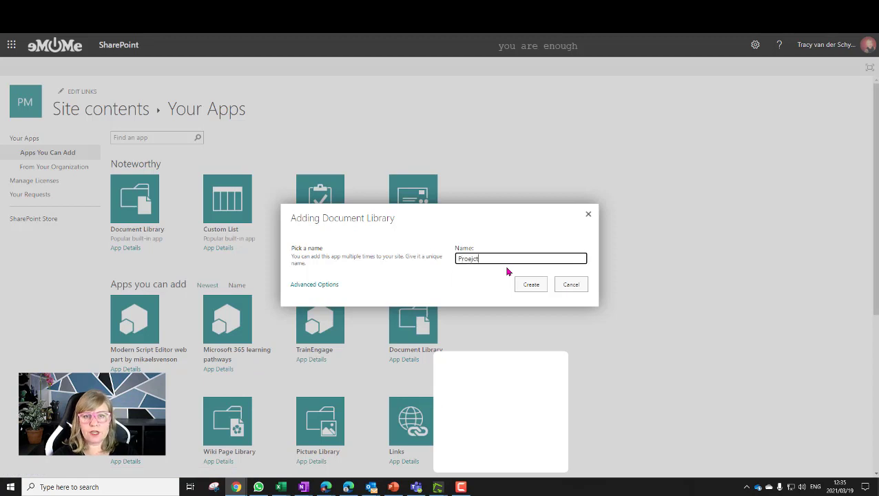
pyautogui.write('PP')
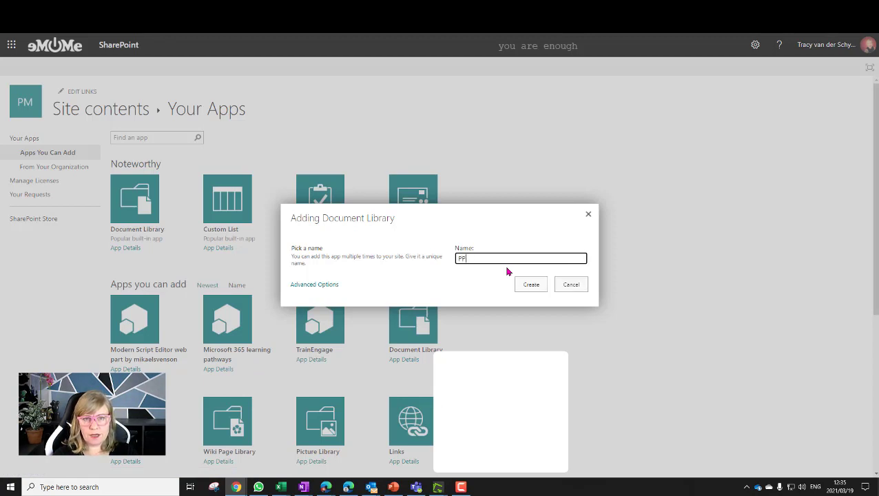
pyautogui.click(528, 284)
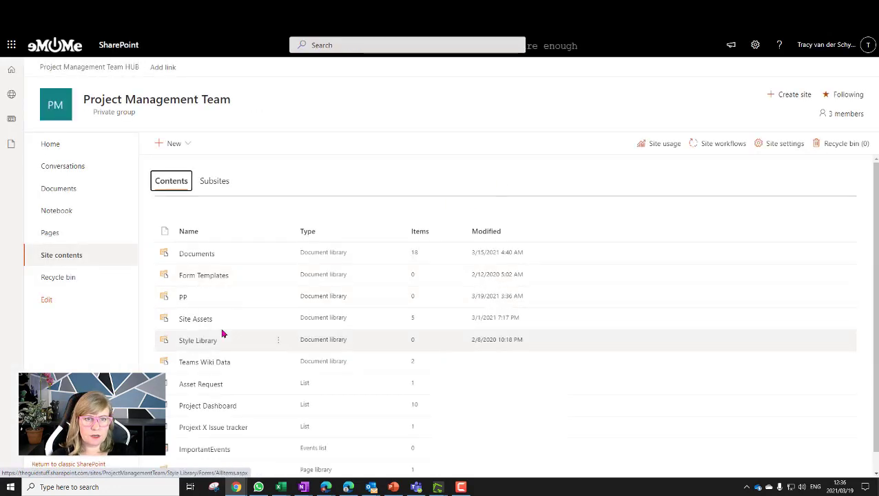
# Step: Rename the PP document library to Project Plans in its library settings
pyautogui.click(276, 298)
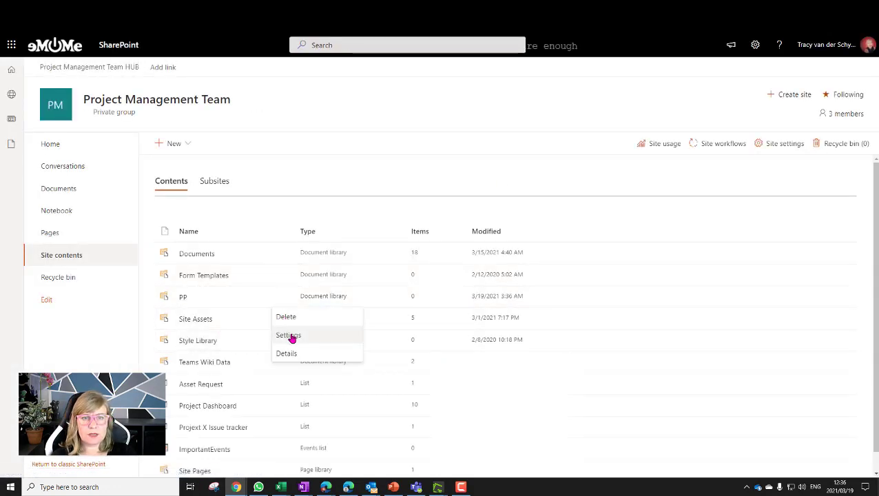
pyautogui.click(289, 335)
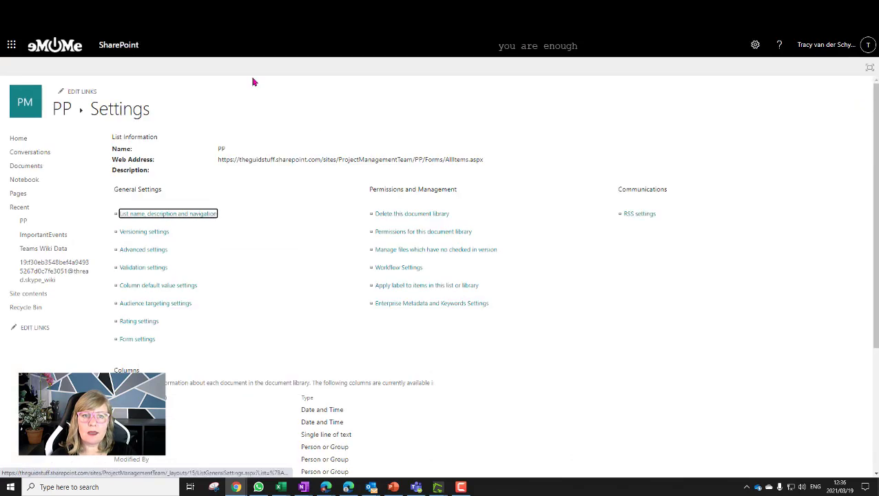
pyautogui.click(152, 219)
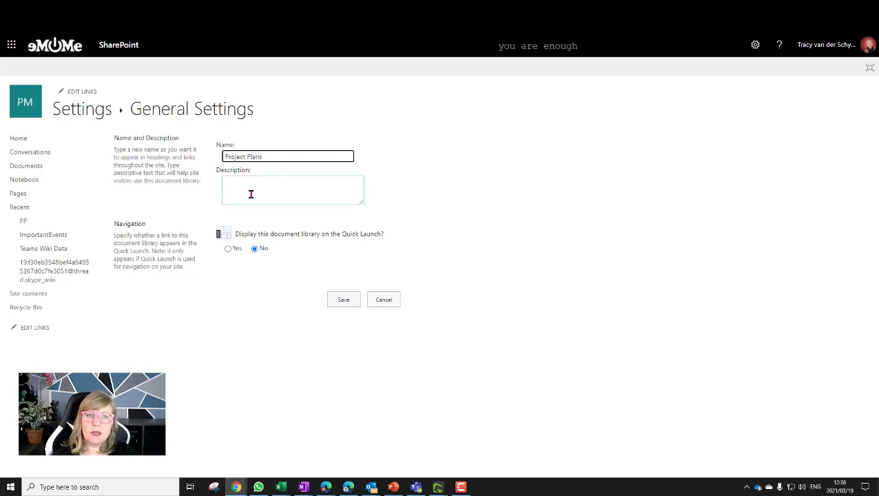
pyautogui.click(343, 301)
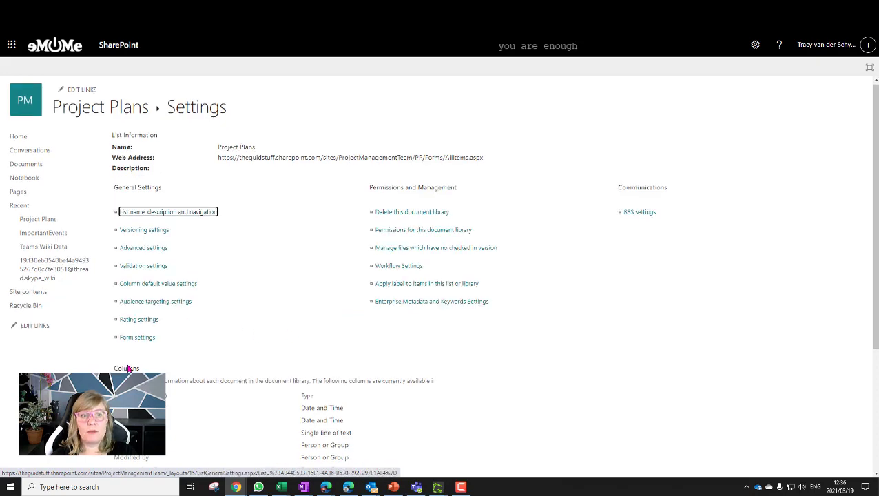
# Step: Create a single line of text column named Client in the Project Plans library
pyautogui.scroll(-2, 127, 369)
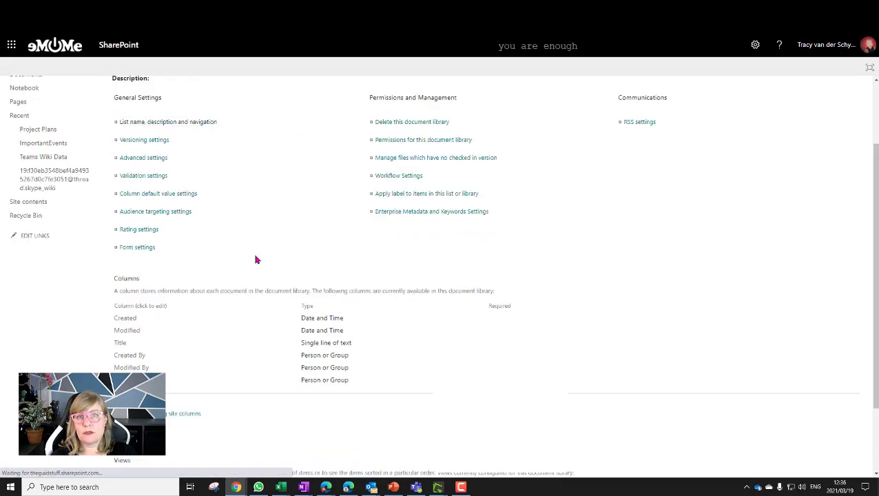
pyautogui.click(230, 149)
pyautogui.write('Client')
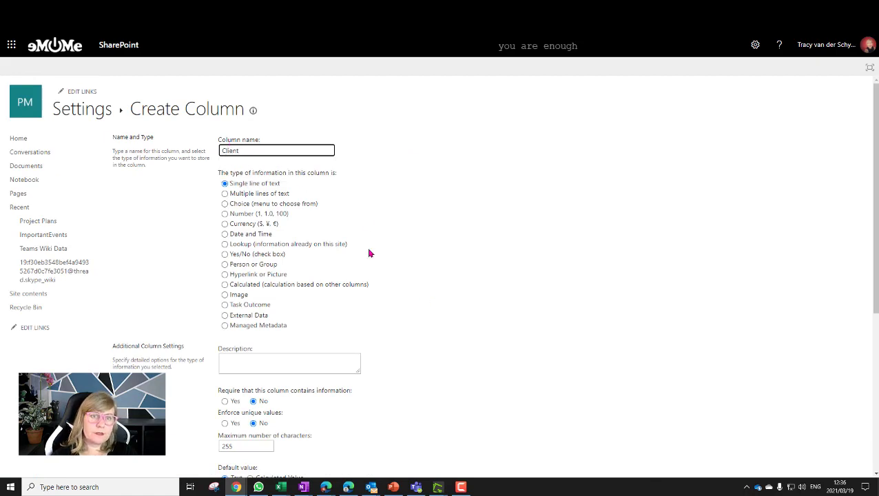
pyautogui.scroll(-4, 377, 290)
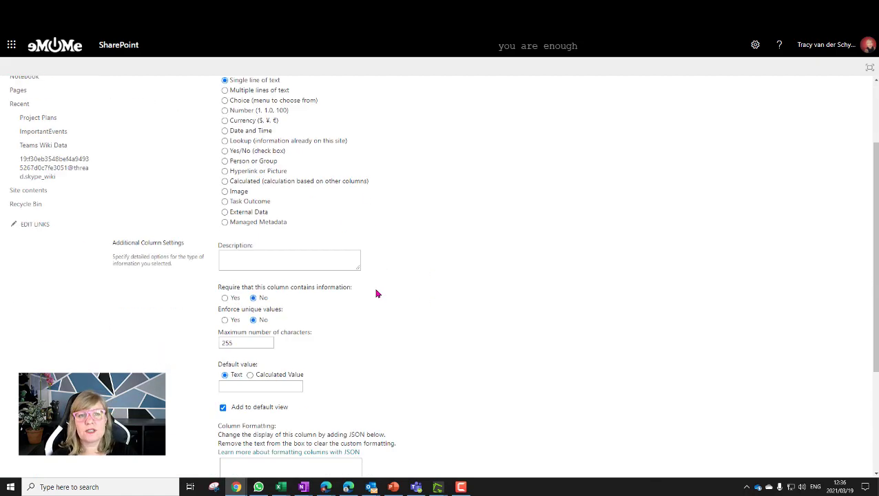
pyautogui.click(799, 421)
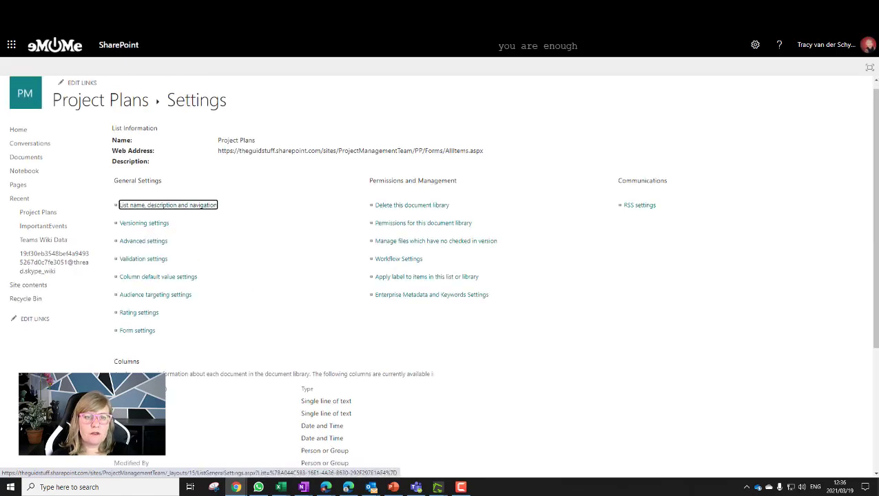
# Step: Create a single line of text column named Project Name in the Project Plans library
pyautogui.scroll(-2, 286, 382)
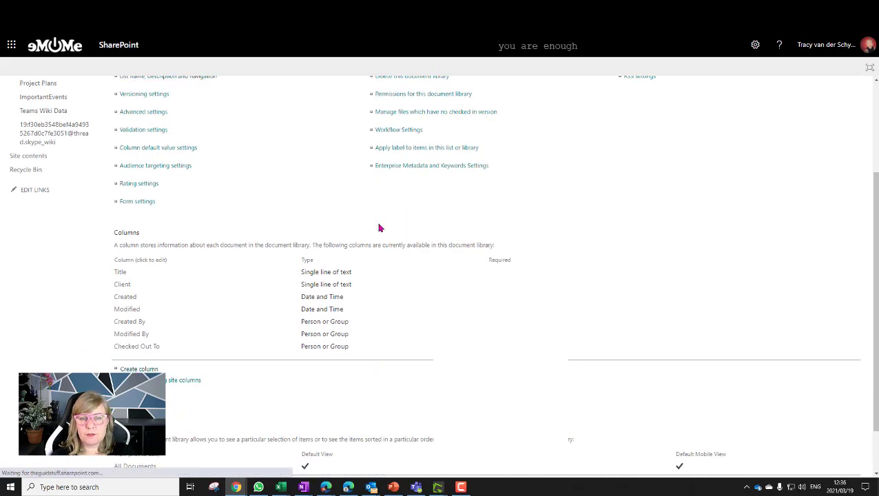
pyautogui.click(252, 146)
pyautogui.write('Project Name')
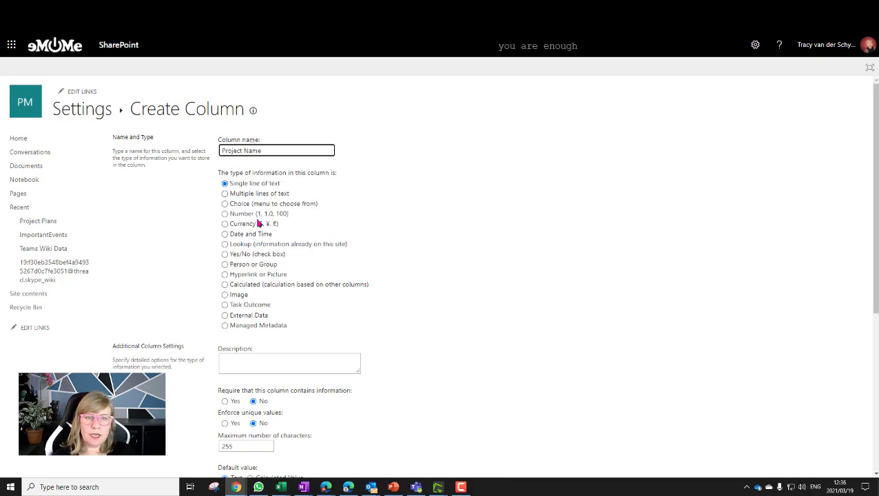
pyautogui.scroll(-4, 257, 366)
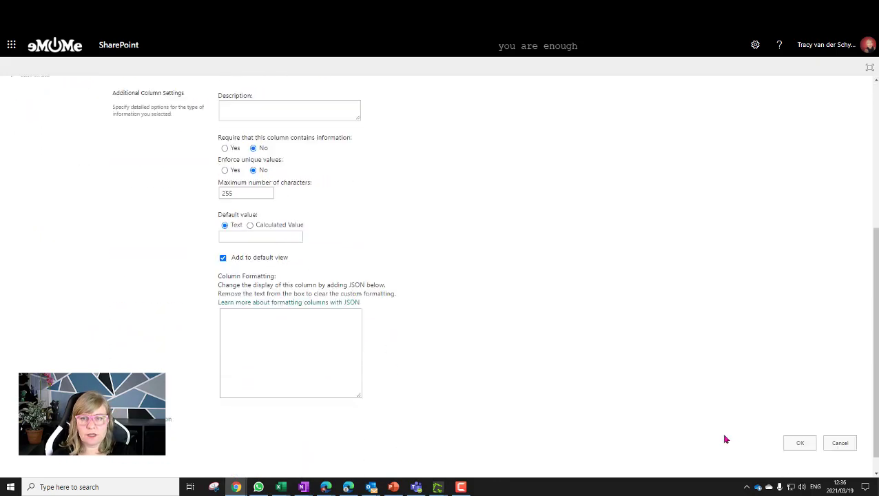
pyautogui.click(799, 422)
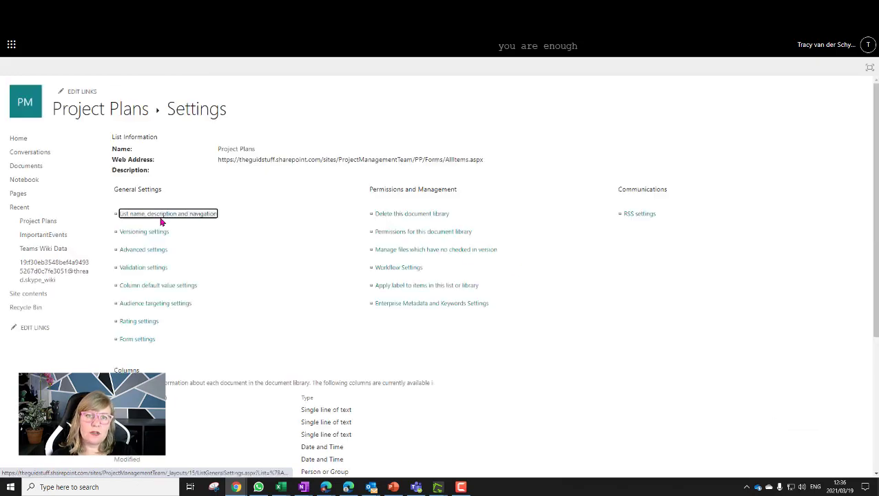
# Step: Create a Date and Time column named Update in the Project Plans library
pyautogui.scroll(-3, 154, 340)
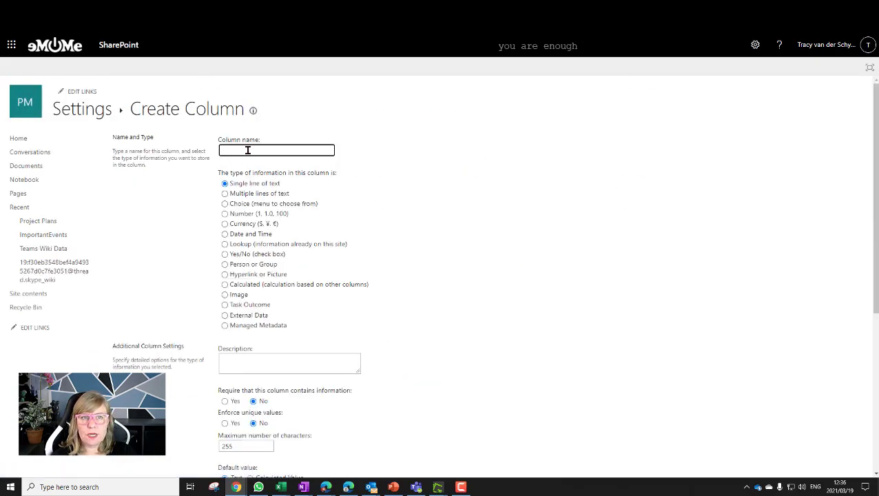
pyautogui.click(247, 150)
pyautogui.write('Update')
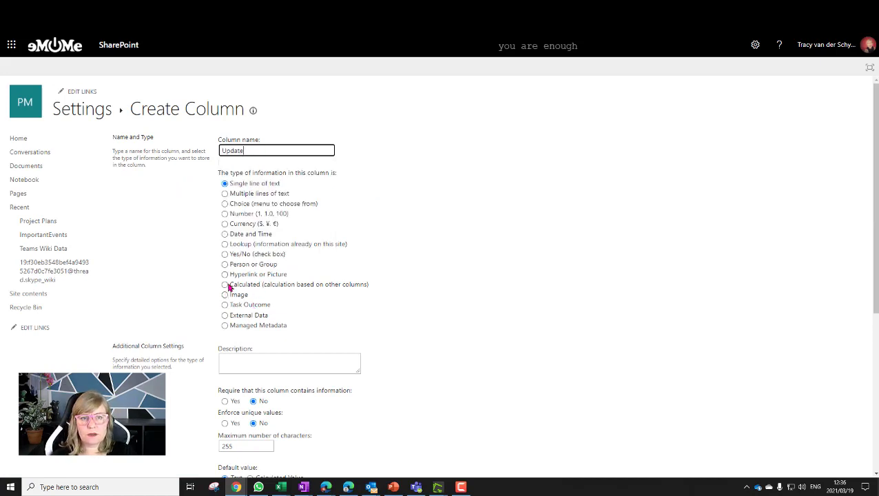
pyautogui.click(224, 234)
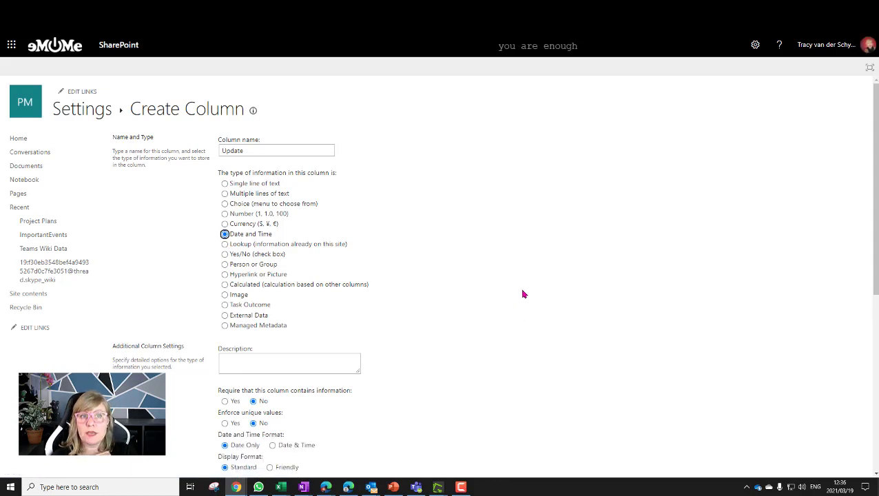
pyautogui.scroll(-5, 522, 294)
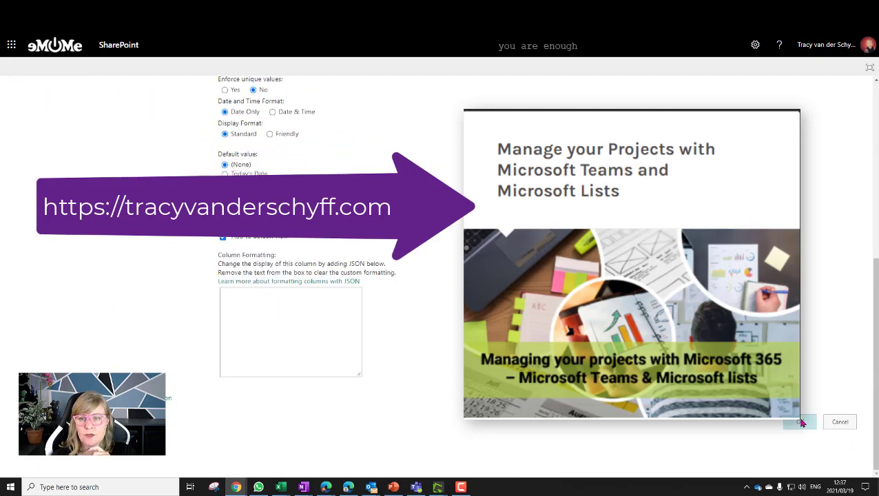
pyautogui.click(808, 422)
# Step: Open the Project Plans library and upload the "Microsoft Teams 10 Things you should know about SharePoint" PNG from File Explorer
pyautogui.click(128, 111)
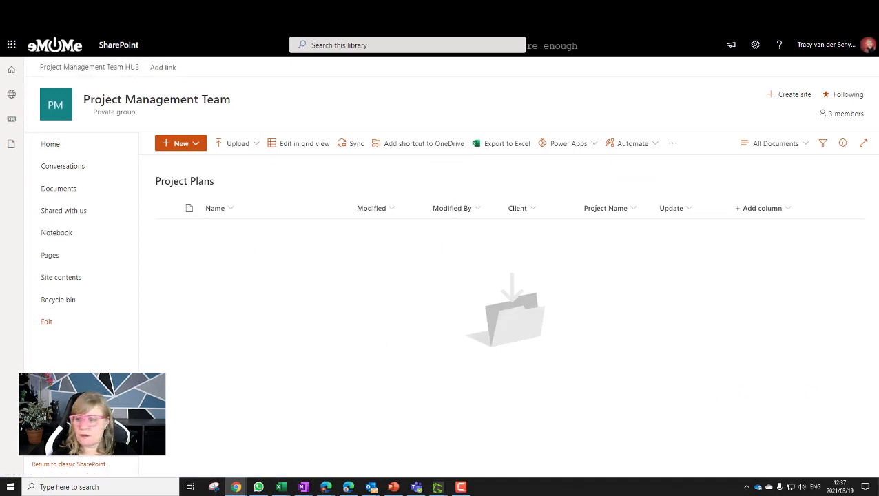
pyautogui.press('super+e')
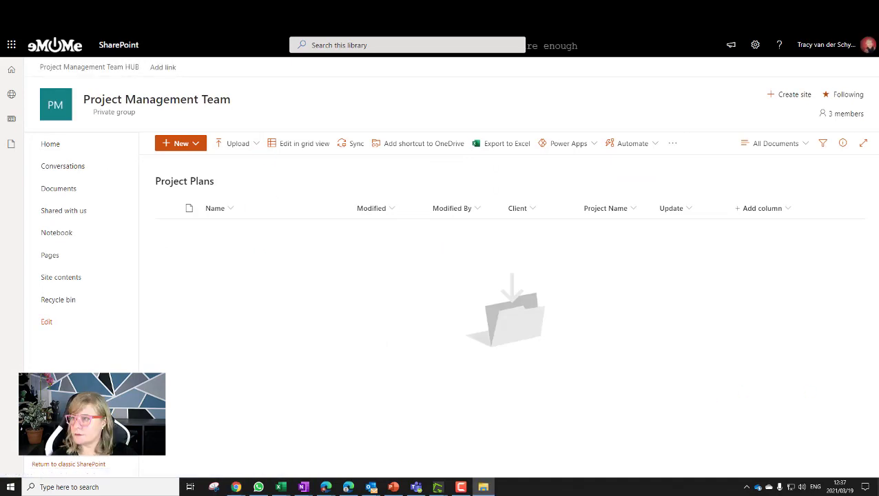
pyautogui.moveTo(348, 256); pyautogui.dragTo(353, 265)
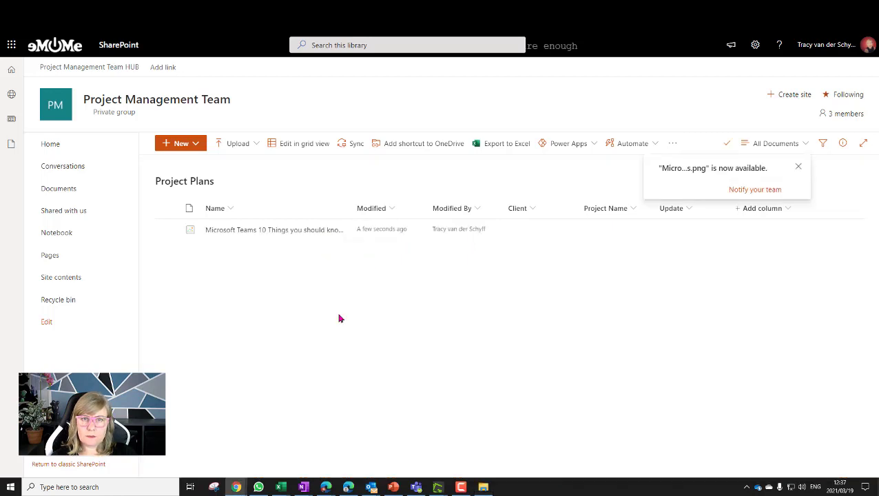
# Step: In the uploaded image's properties, set Client to ABC Suppliers and Project Name to D365 Deploy
pyautogui.click(167, 229)
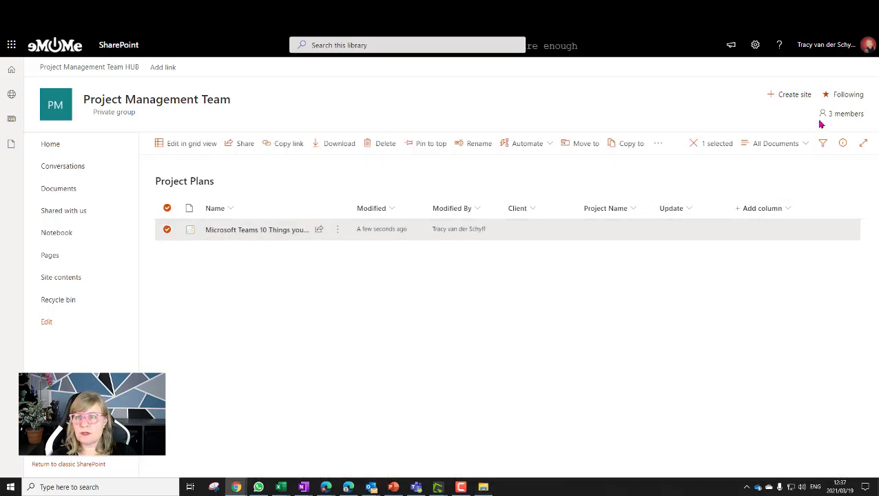
pyautogui.click(842, 144)
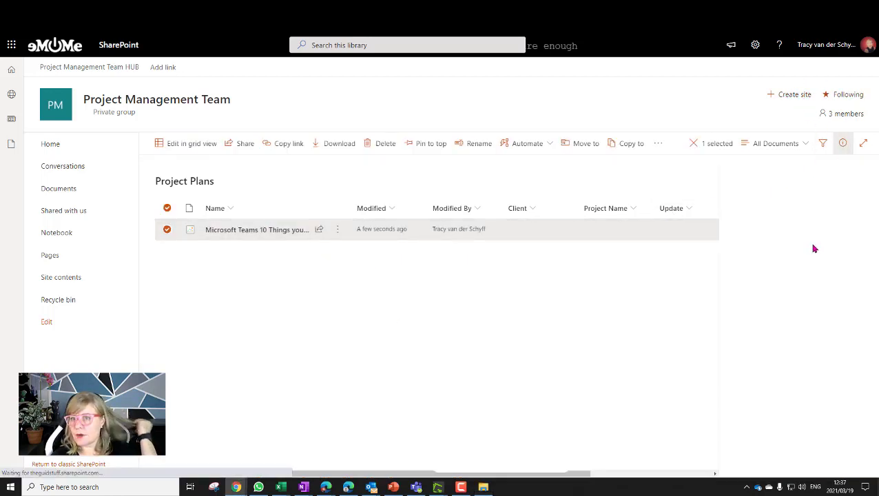
pyautogui.scroll(-2, 796, 311)
pyautogui.click(765, 349)
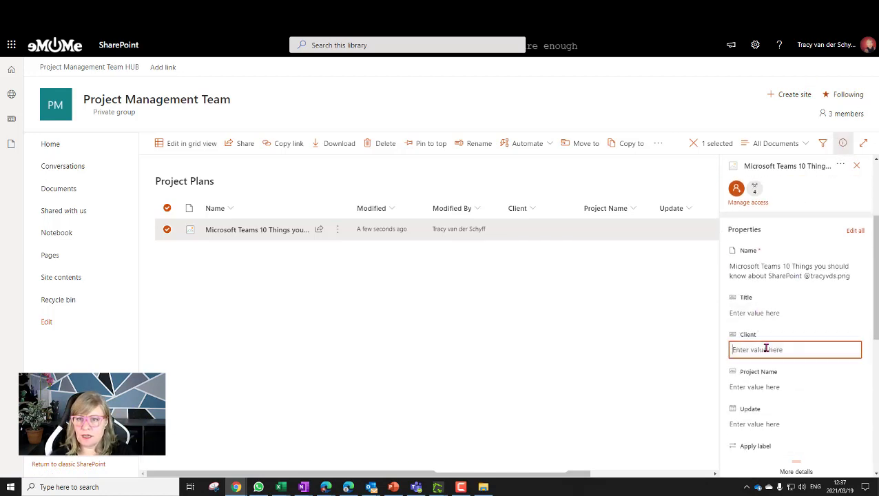
pyautogui.write('ABC Suppliers')
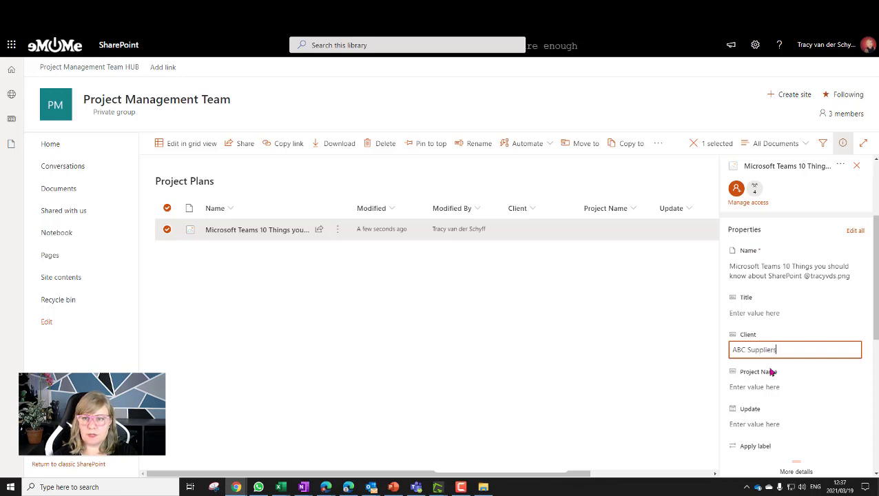
pyautogui.click(768, 382)
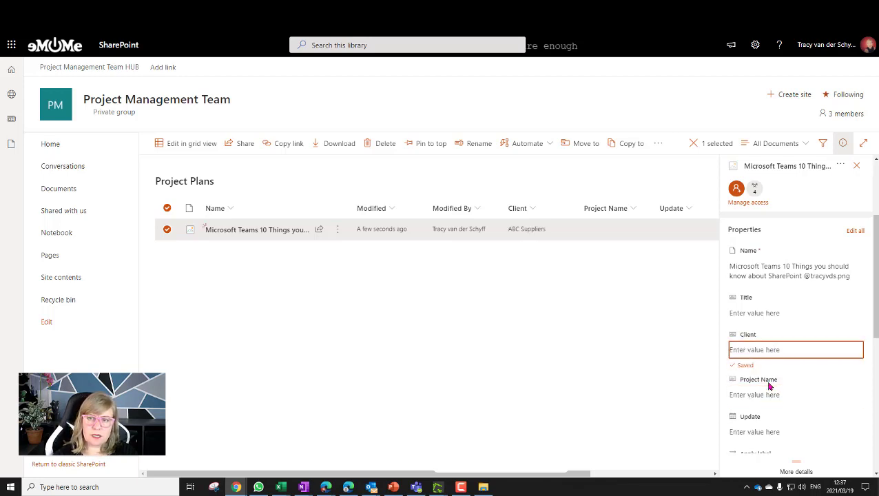
pyautogui.click(757, 388)
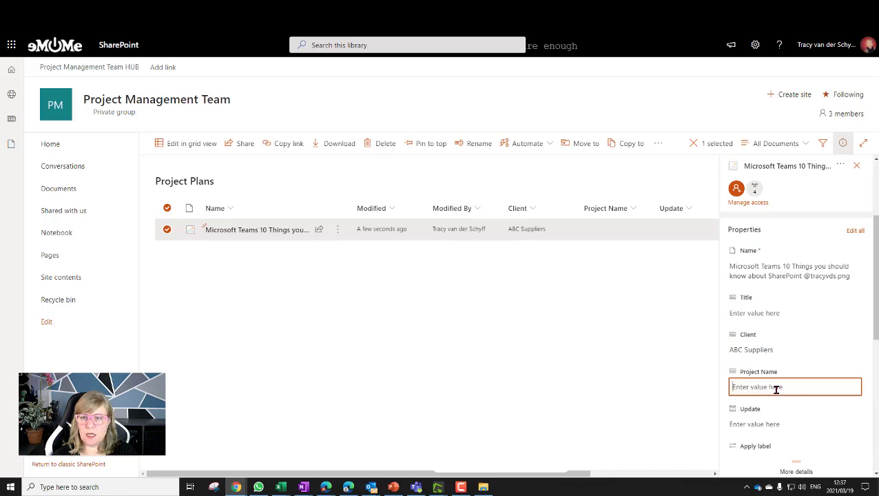
pyautogui.write('D365 Deploy')
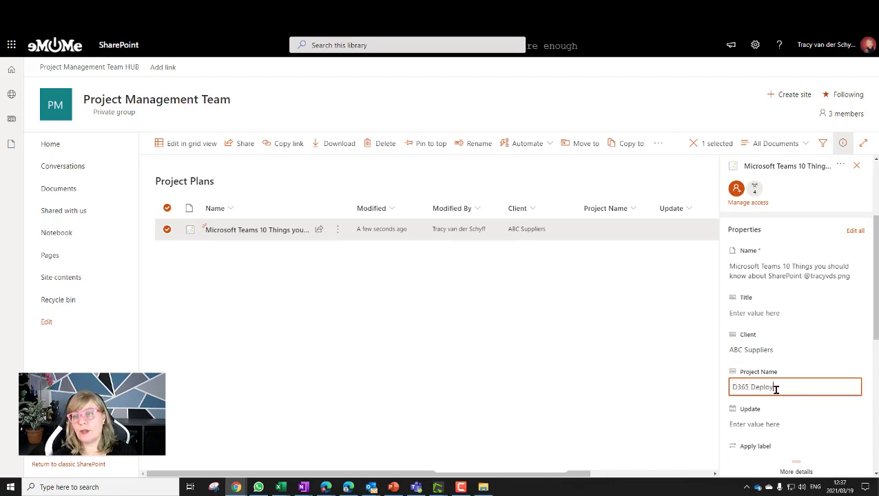
# Step: Set the uploaded image's Update date to 2/28/2021 and close the library's details pane
pyautogui.click(779, 421)
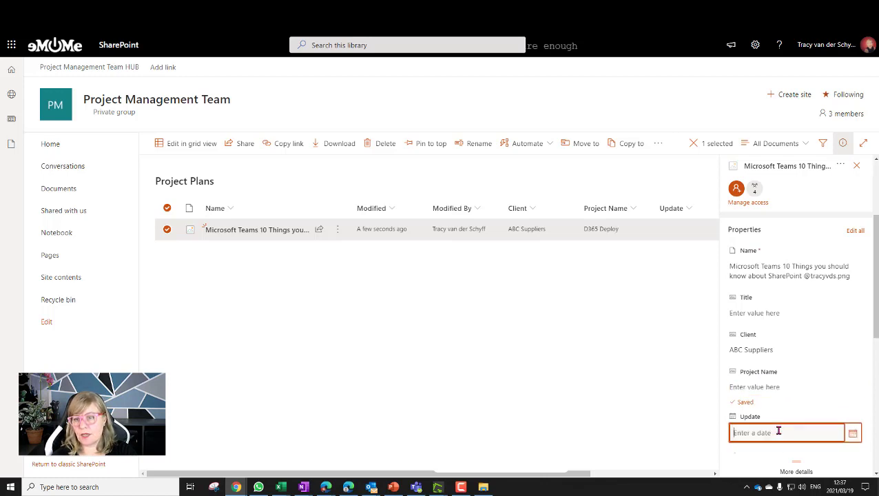
pyautogui.click(776, 425)
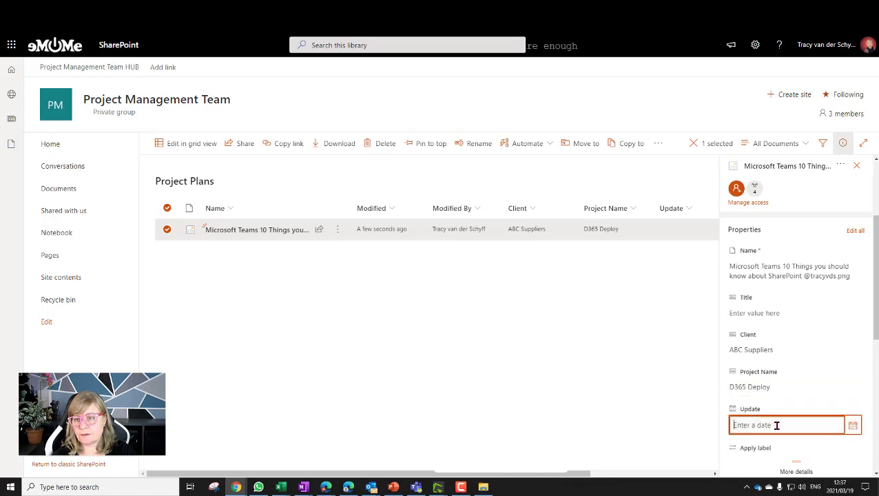
pyautogui.click(853, 427)
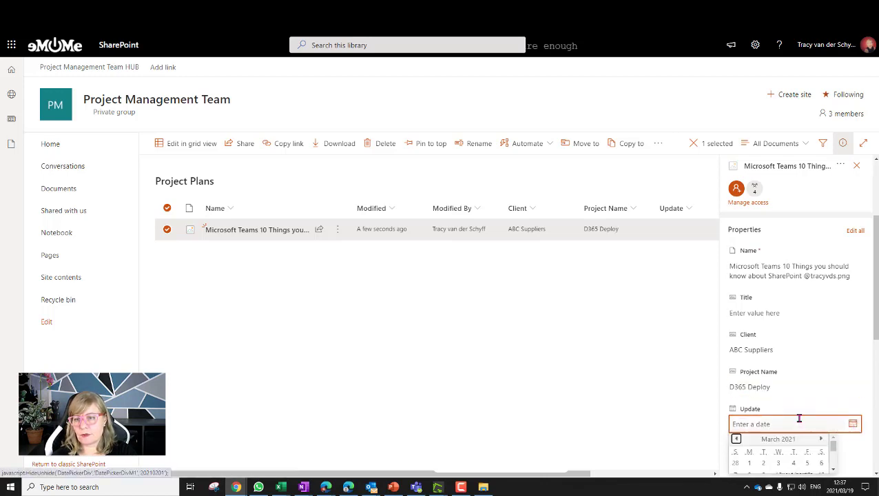
pyautogui.scroll(-1, 799, 419)
pyautogui.click(852, 332)
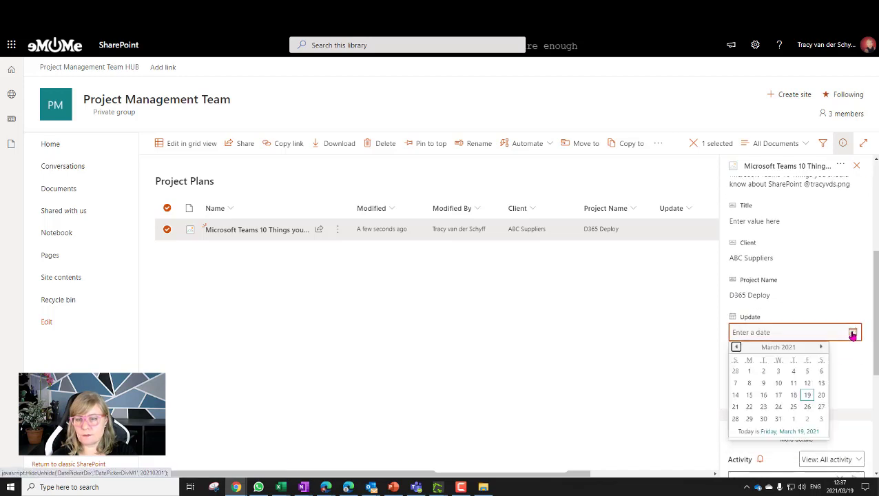
pyautogui.click(736, 372)
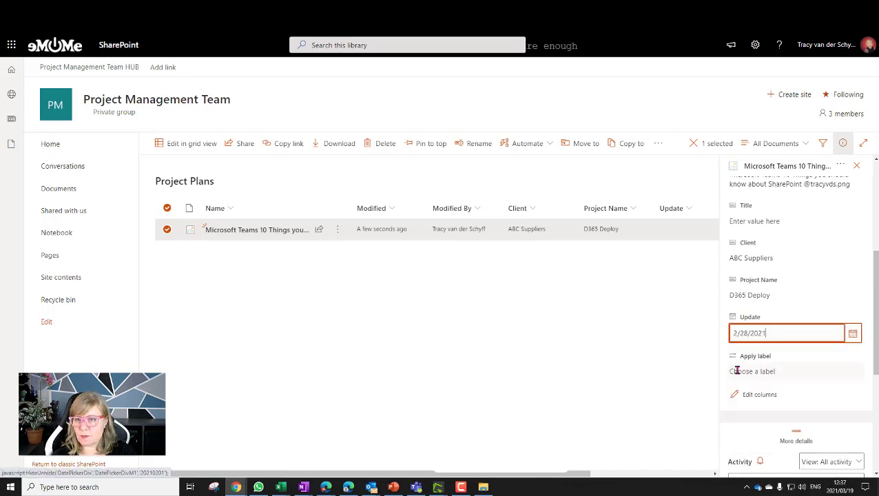
pyautogui.click(665, 388)
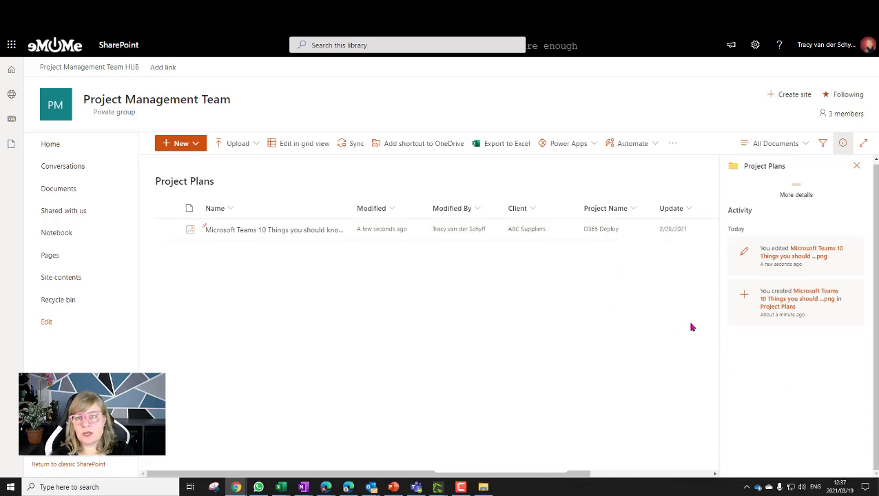
pyautogui.click(856, 166)
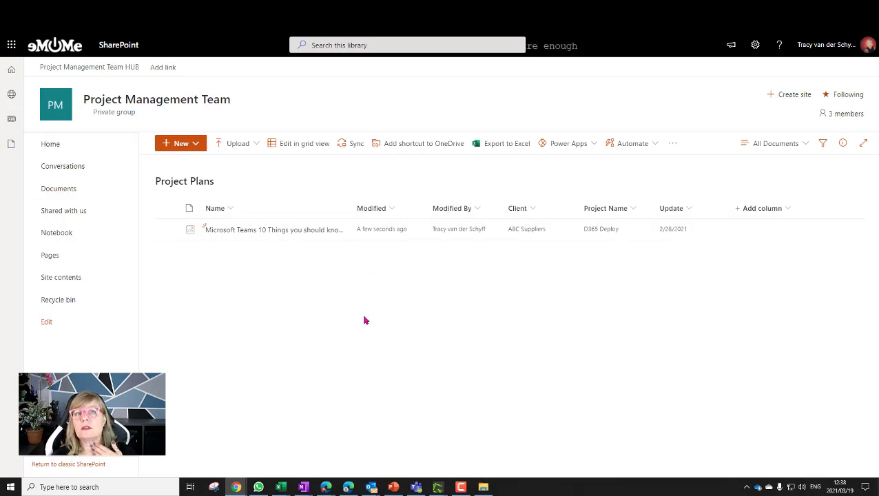
# Step: In Teams, add a Document Library tab named Project Plans to the General channel, using Project Management Team's Project Plans library, without posting to the channel
pyautogui.click(416, 487)
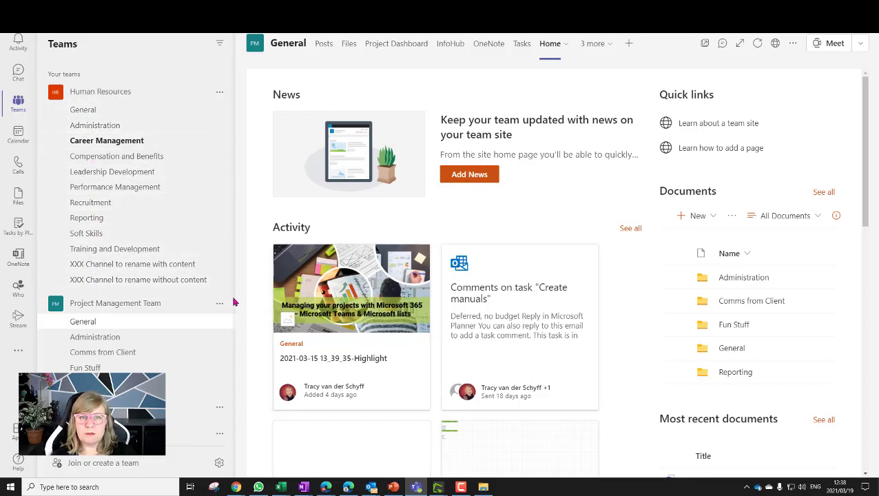
pyautogui.click(626, 44)
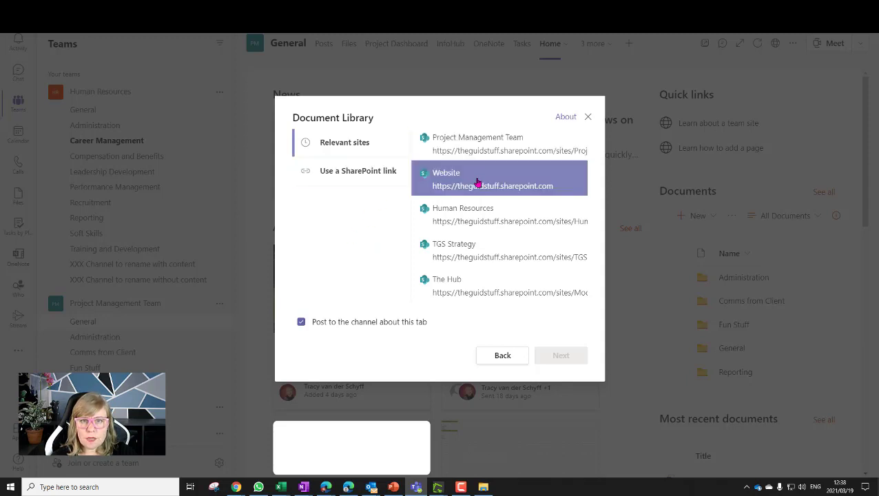
pyautogui.click(479, 146)
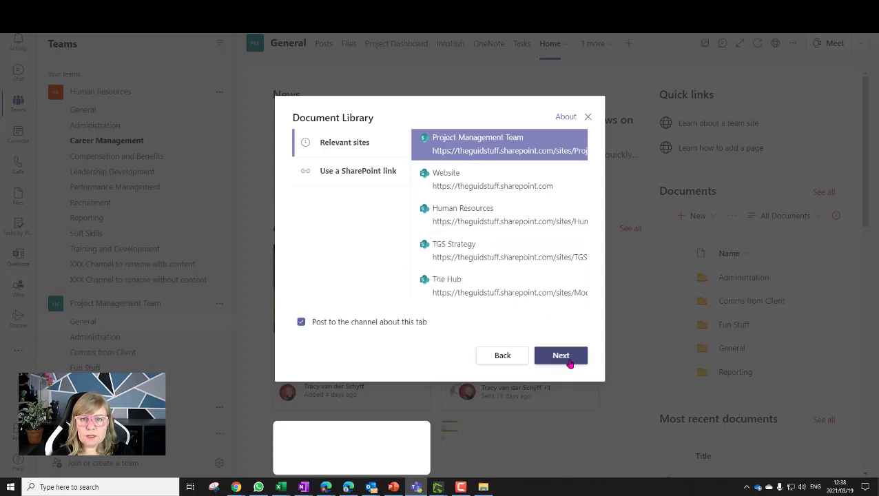
pyautogui.click(301, 288)
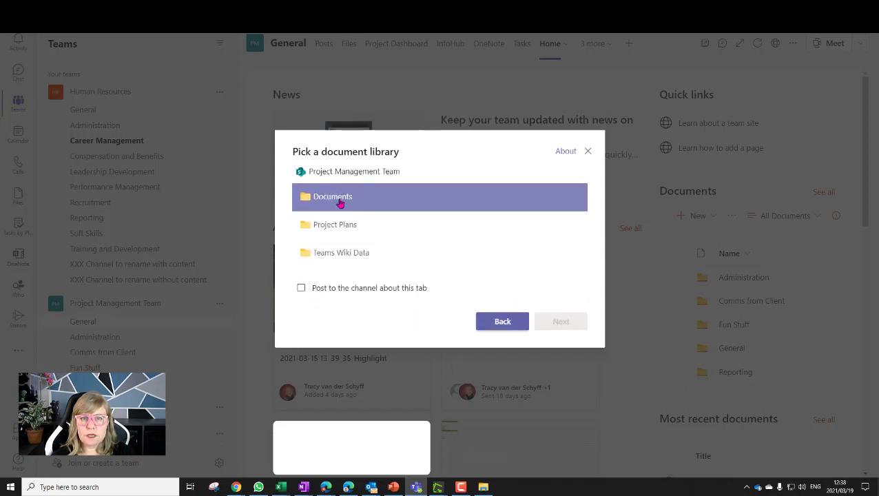
pyautogui.click(382, 230)
pyautogui.click(566, 320)
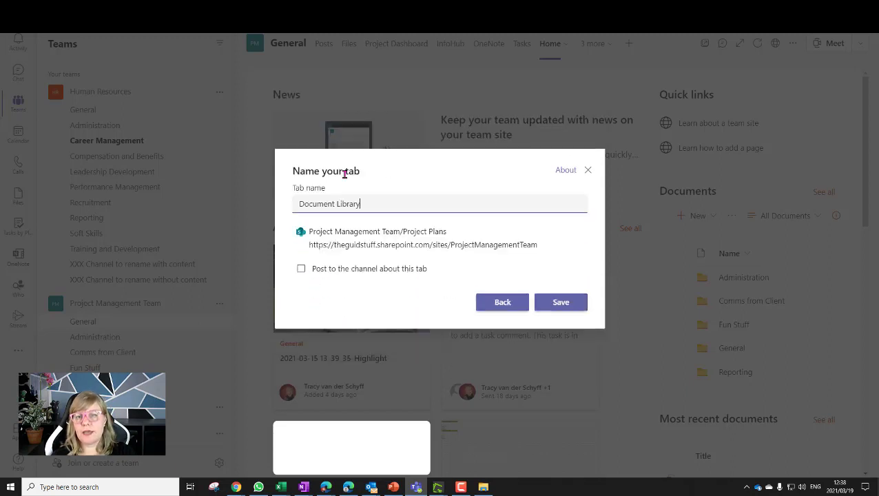
pyautogui.moveTo(374, 200); pyautogui.dragTo(198, 191)
pyautogui.write('Project Pla')
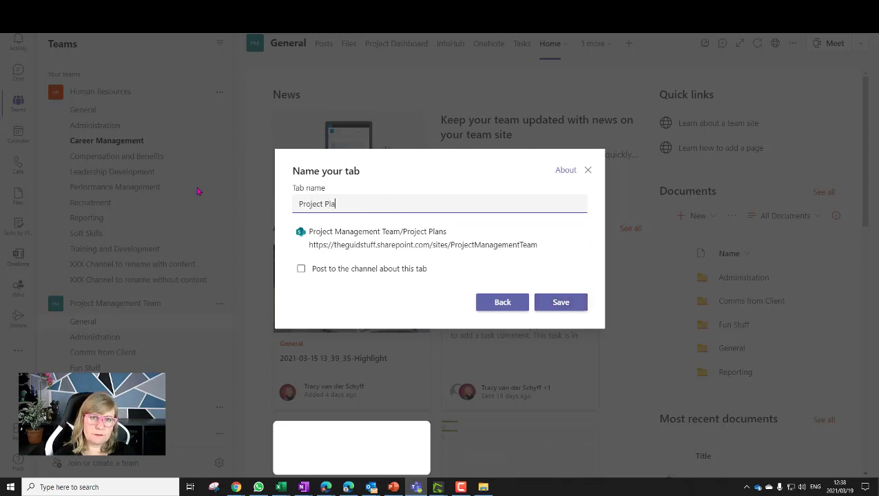
pyautogui.write('ns')
pyautogui.press('Return')
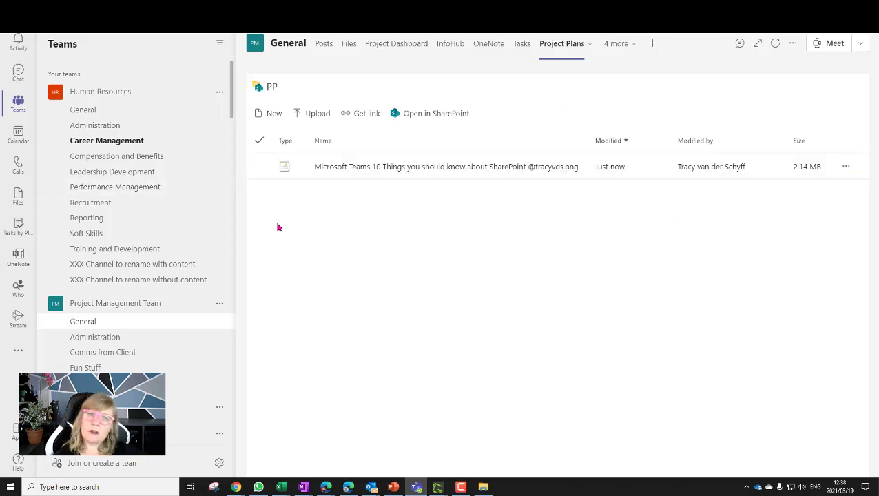
pyautogui.click(565, 175)
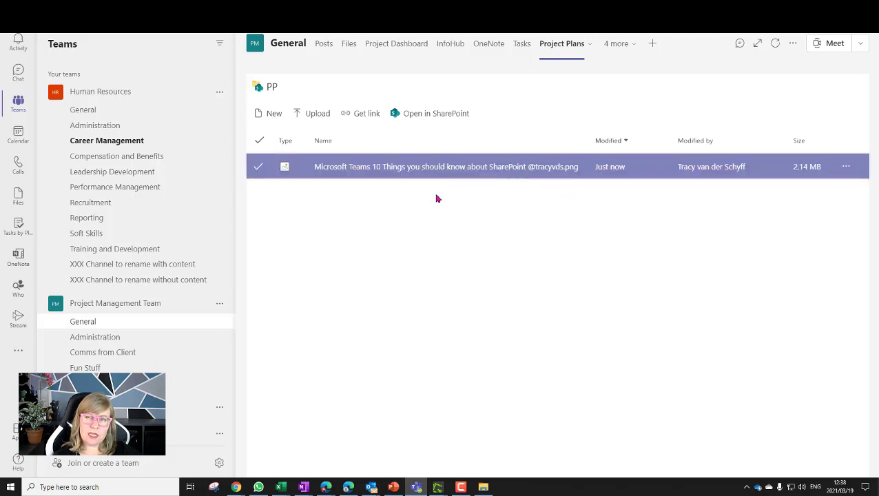
pyautogui.click(775, 45)
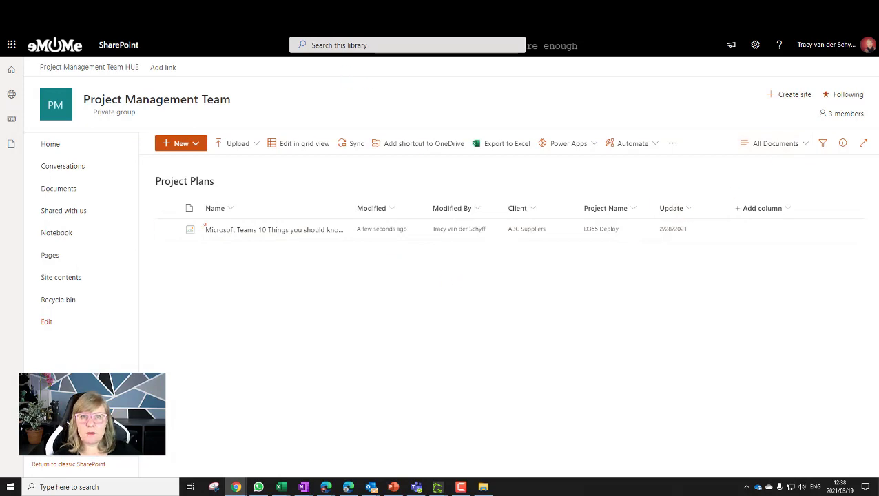
pyautogui.click(415, 487)
pyautogui.click(652, 44)
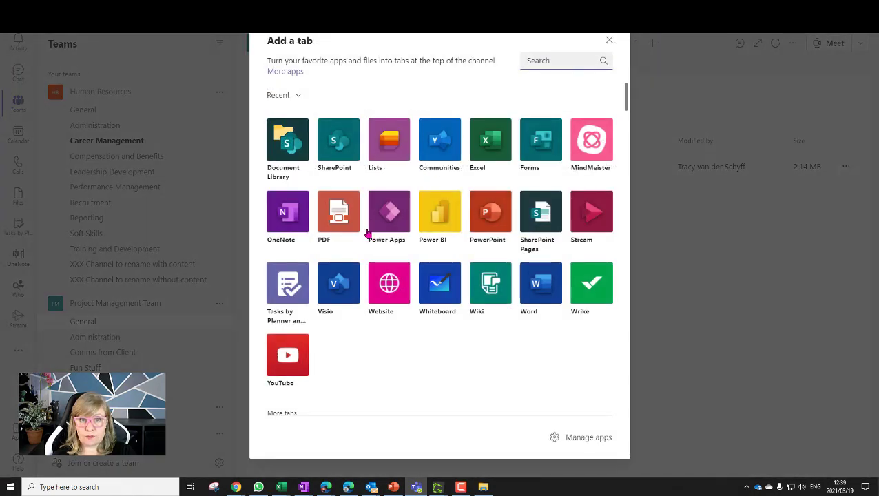
pyautogui.click(391, 282)
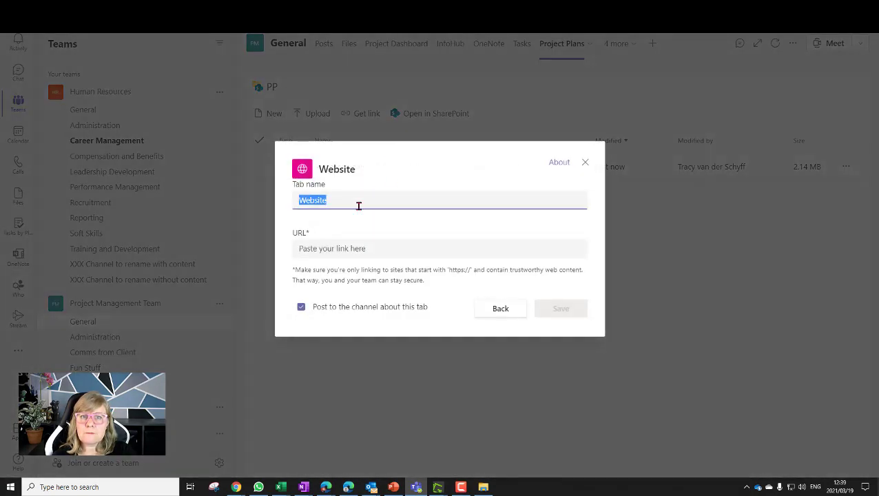
pyautogui.click(345, 248)
pyautogui.write('https://theguidstuff.sharepoint.com/sites/ProjectManagementTeam/PP/Forms/AllItems.aspx')
pyautogui.click(321, 309)
pyautogui.click(336, 200)
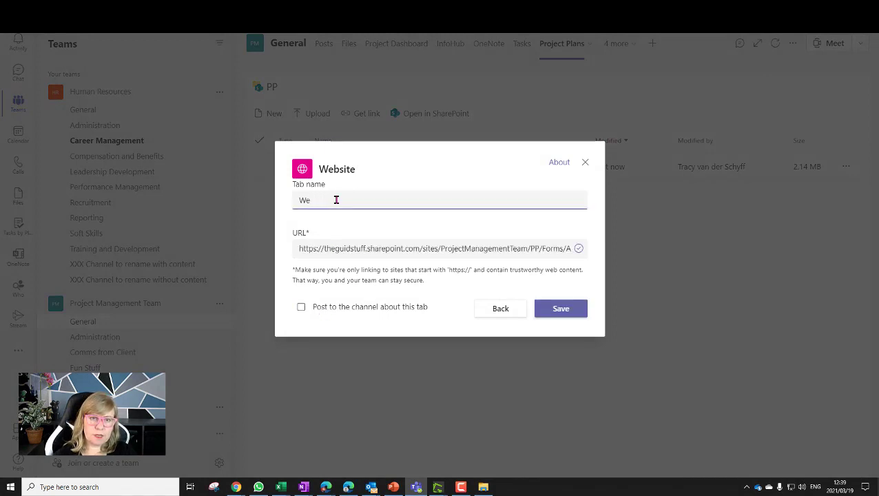
pyautogui.write('Projects')
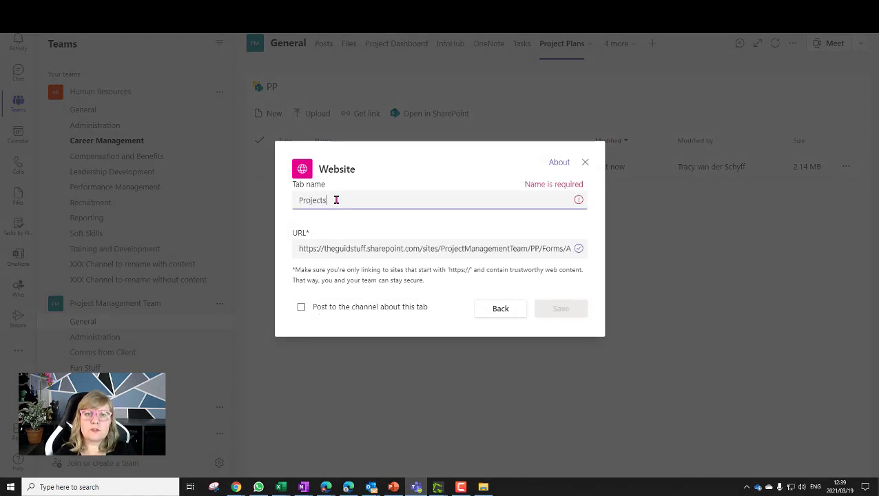
pyautogui.click(562, 310)
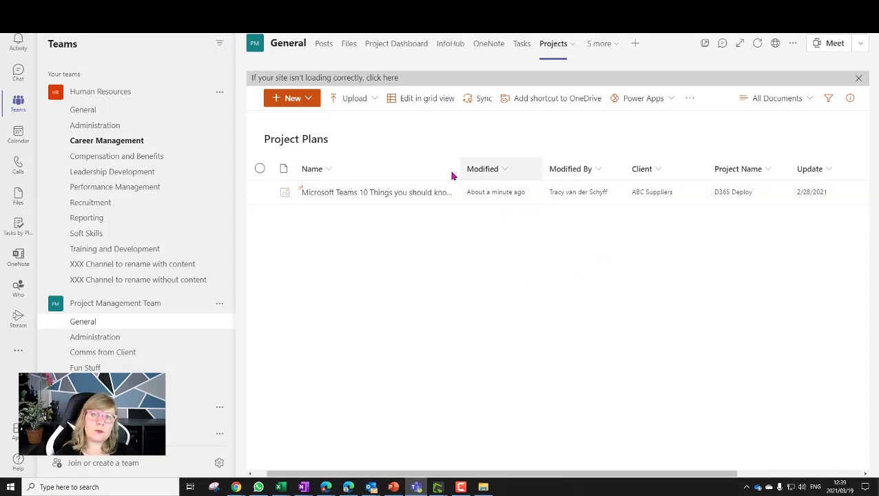
# Step: Look over the apps available as channel tabs, and view the items in the Project Dashboard list
pyautogui.moveTo(368, 198)
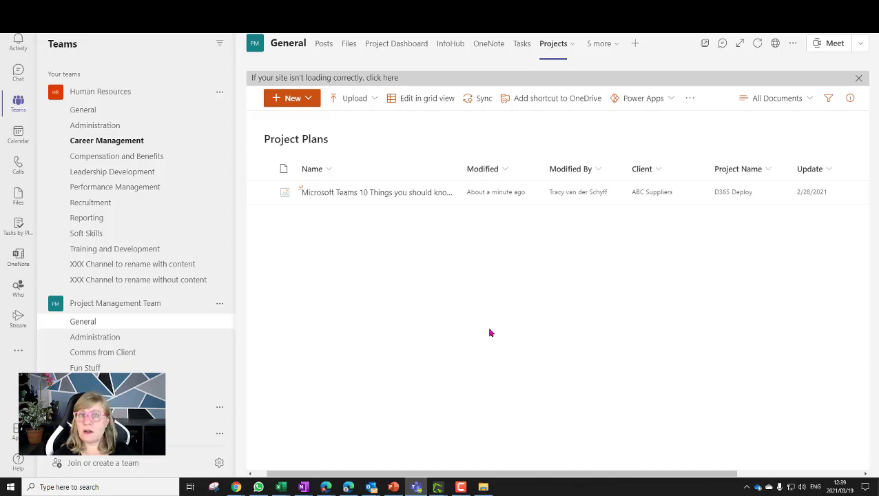
pyautogui.click(635, 46)
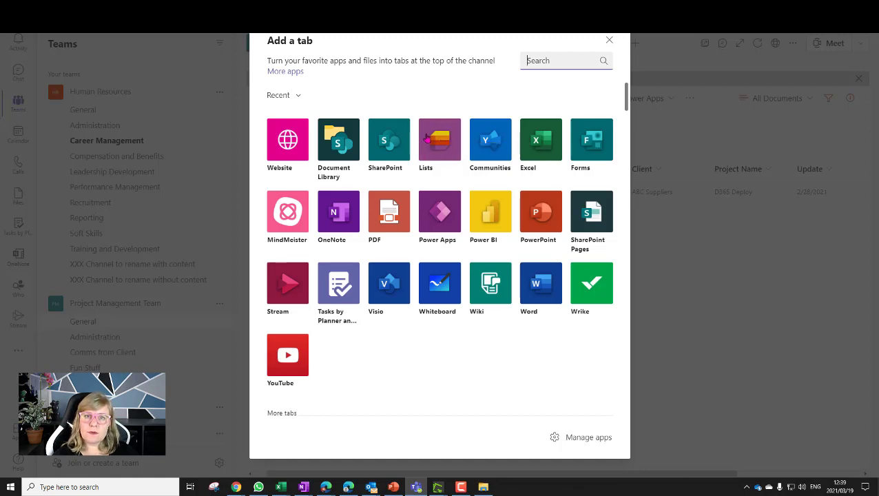
pyautogui.click(609, 39)
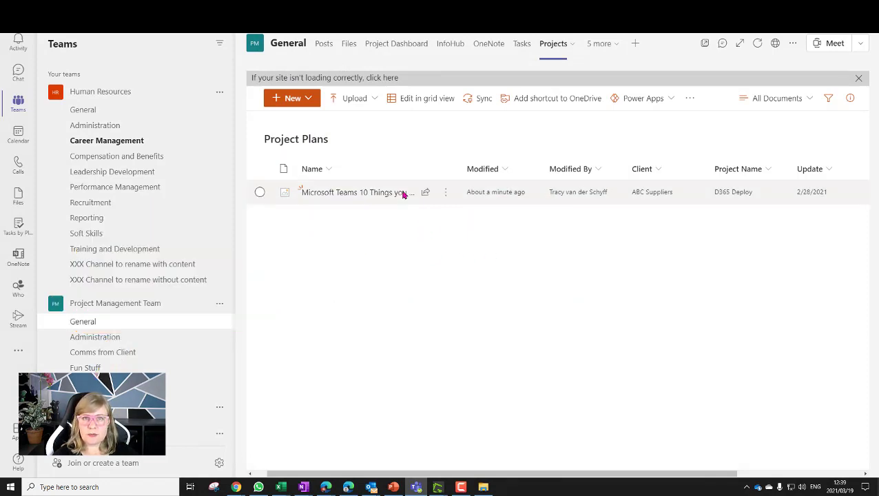
pyautogui.click(405, 45)
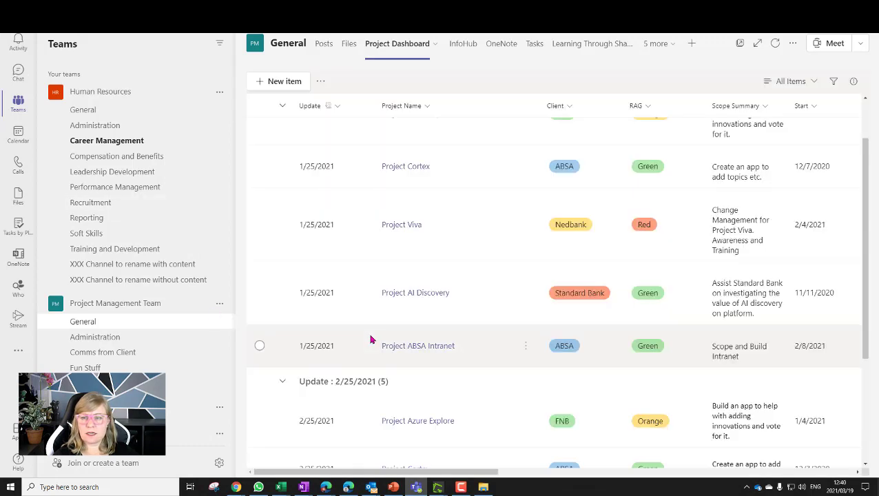
pyautogui.scroll(1, 355, 340)
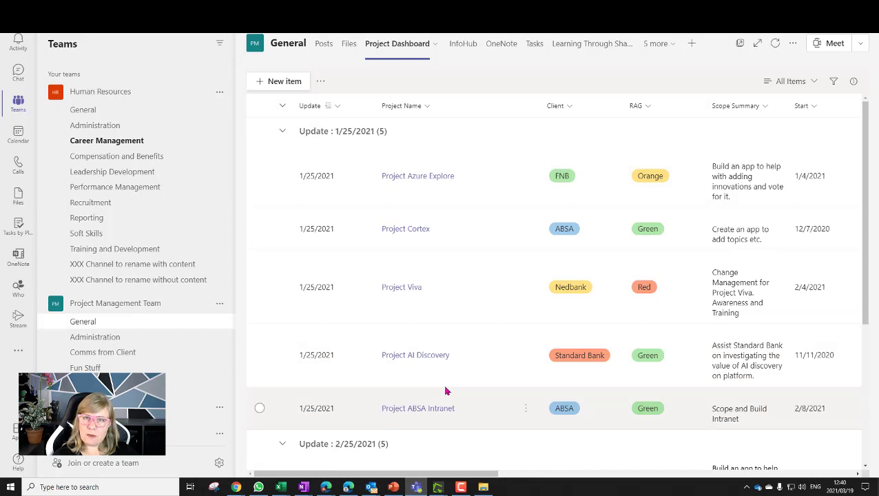
# Step: Open the General channel's files in SharePoint and go through the site contents to the Project Dashboard list
pyautogui.click(349, 47)
pyautogui.click(670, 72)
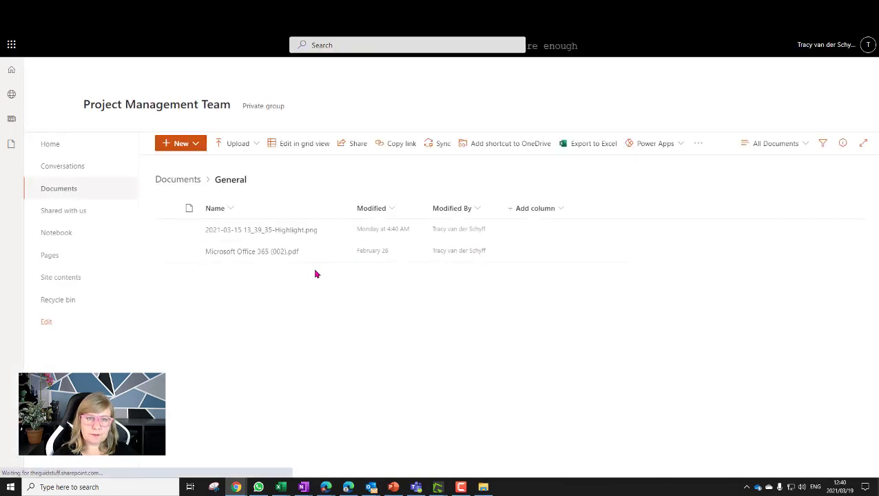
pyautogui.click(88, 278)
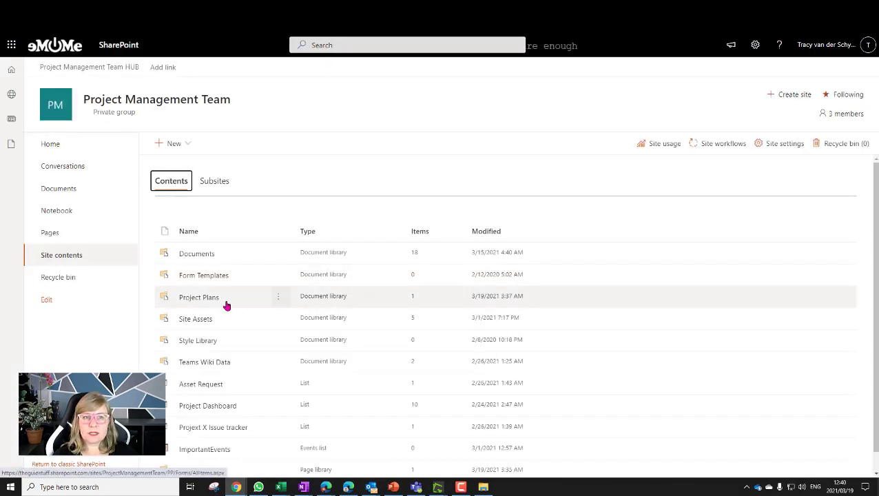
pyautogui.scroll(-1, 215, 357)
pyautogui.click(214, 387)
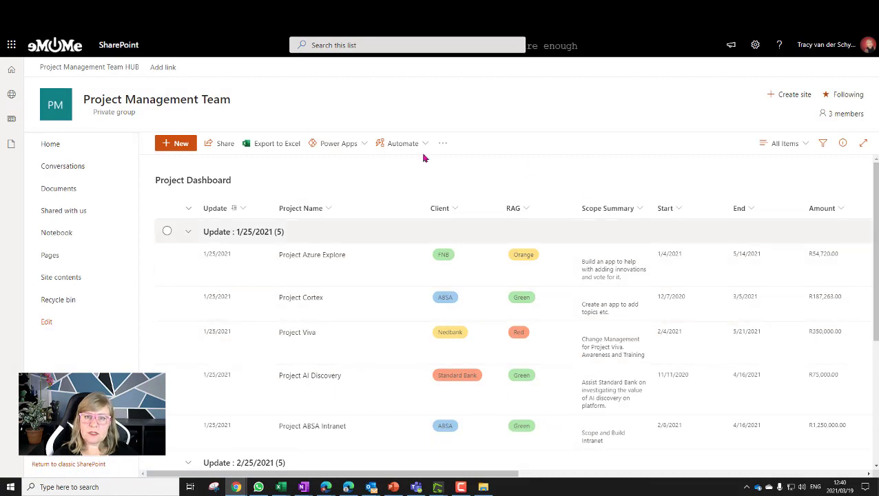
# Step: Examine the Project Dashboard's list settings, including its columns and general settings, and return to Teams
pyautogui.click(754, 46)
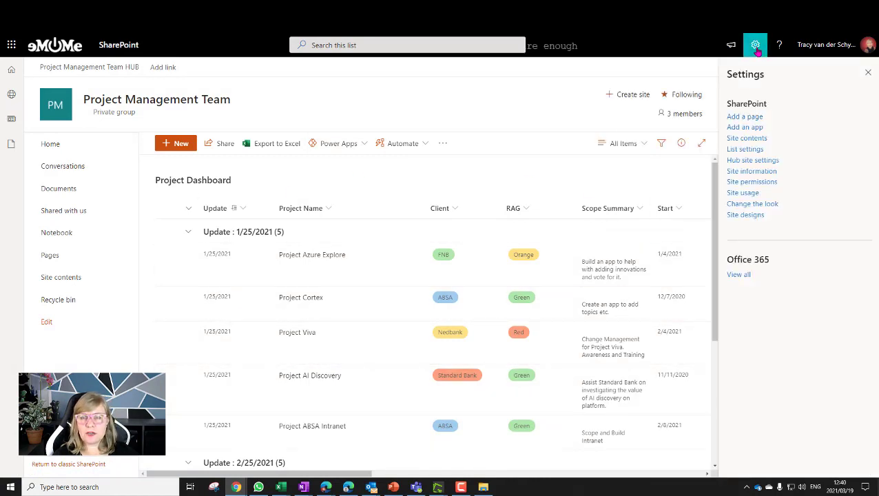
pyautogui.click(748, 149)
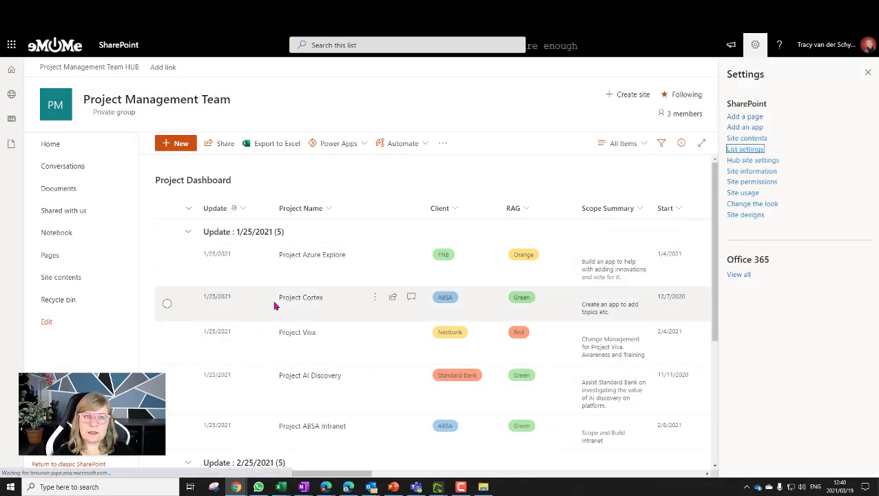
pyautogui.scroll(-3, 172, 289)
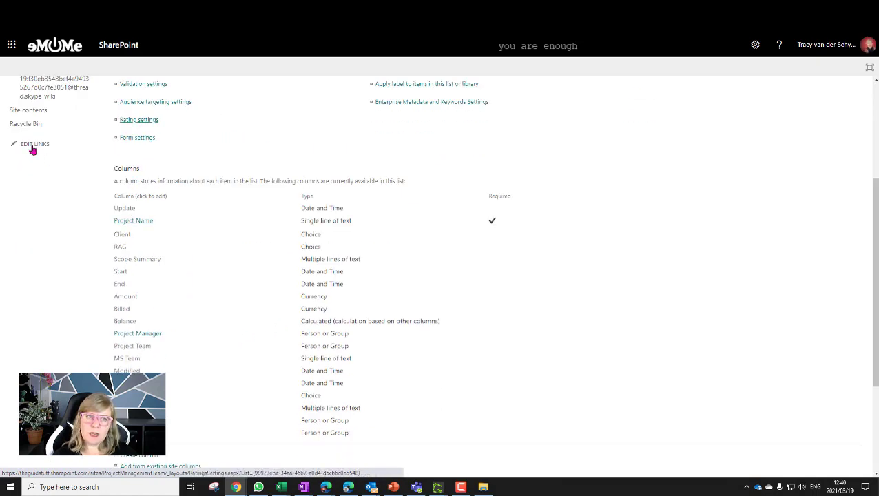
pyautogui.scroll(-1, 173, 365)
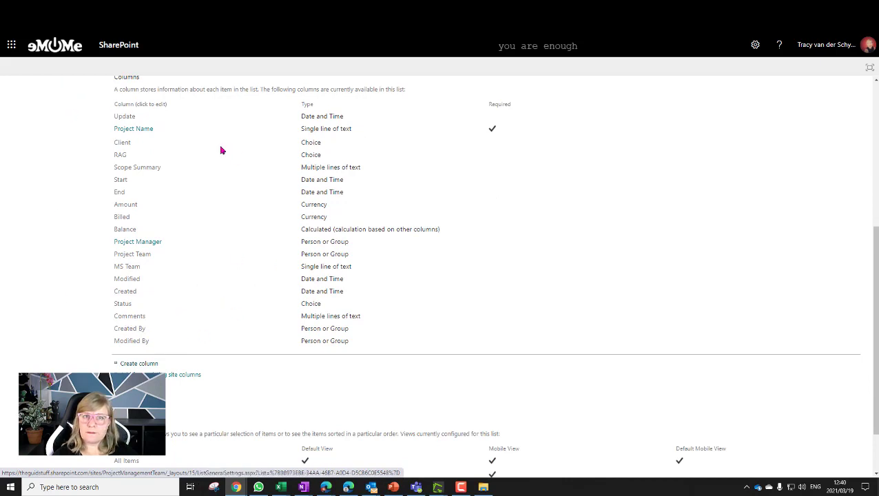
pyautogui.scroll(-1, 252, 270)
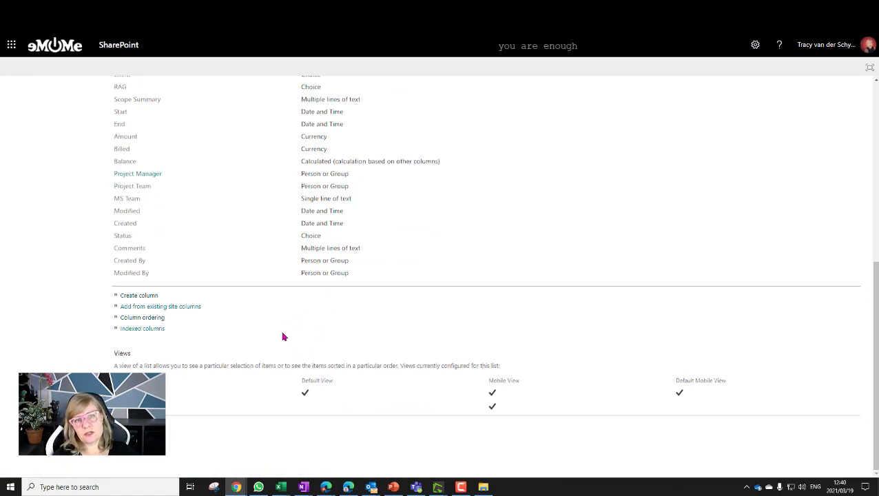
pyautogui.scroll(5, 282, 336)
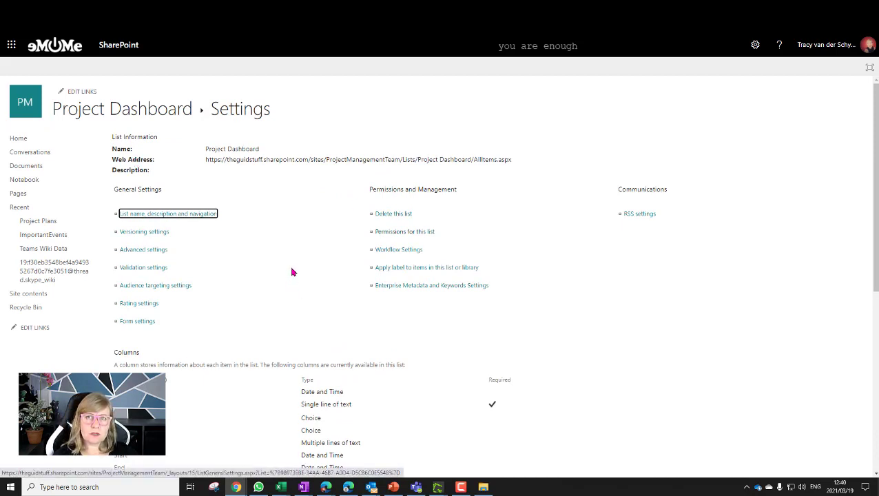
pyautogui.click(454, 8)
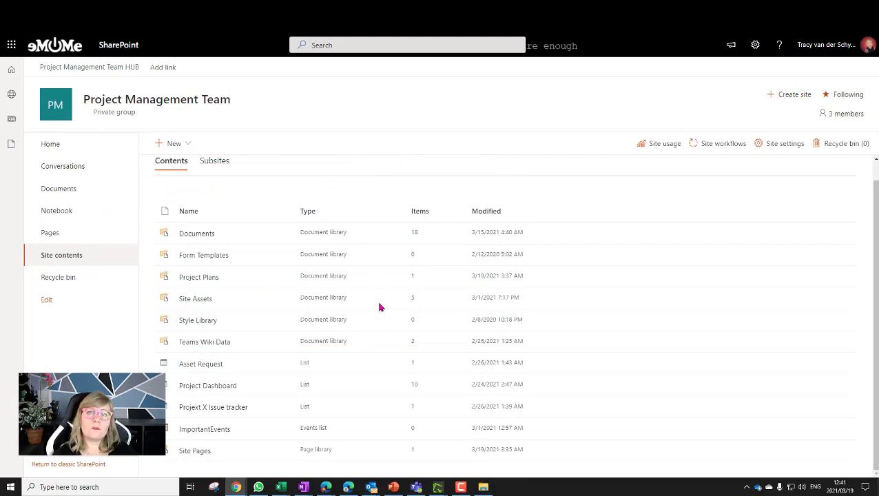
pyautogui.click(415, 486)
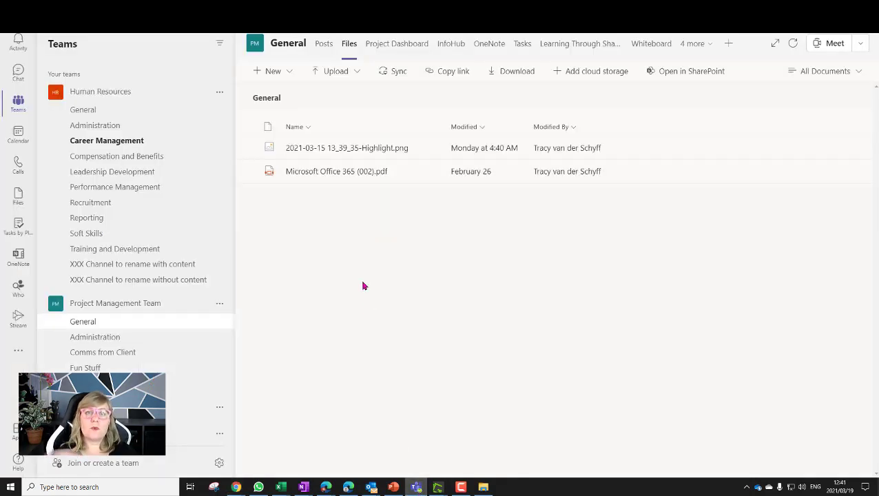